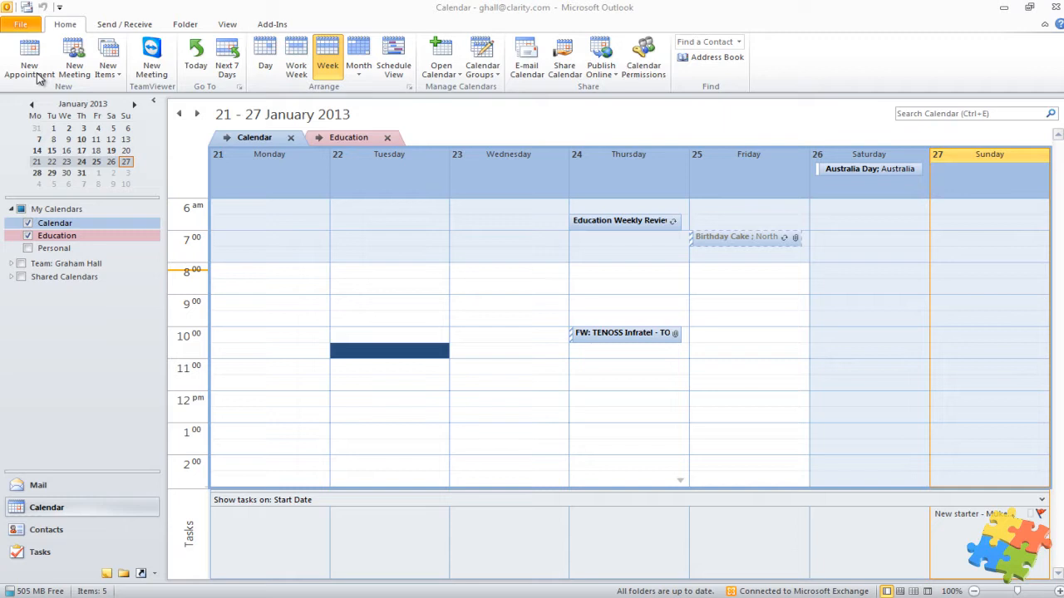
- Create a new appointment with the subject "Doctors Appointment" and the location "Ocean Reef Medical Centre"
left_click(34, 51)
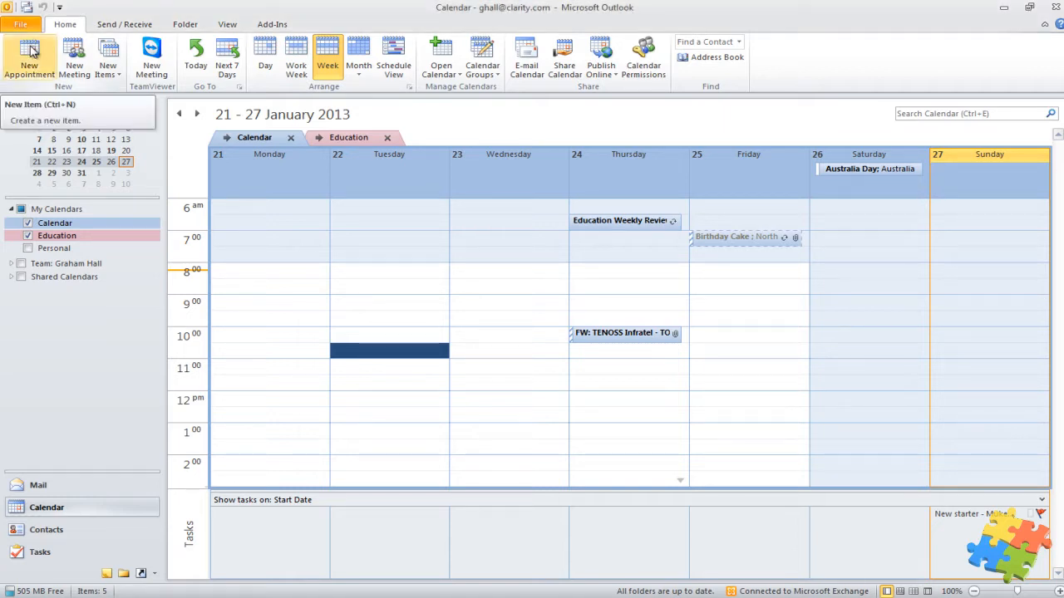
left_click(31, 51)
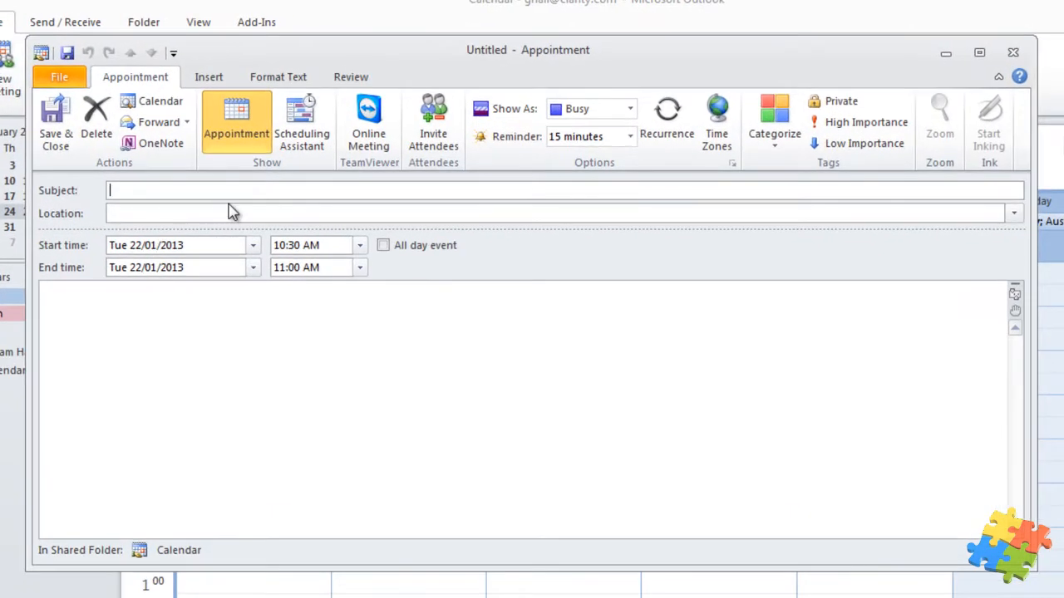
type("Doctors Appointmen")
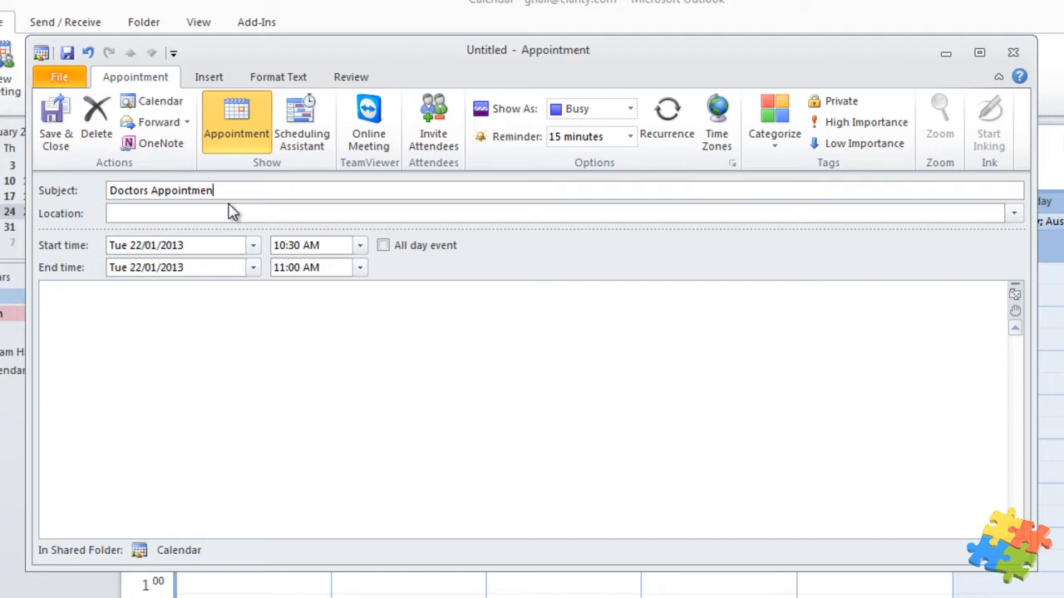
type("t")
key("Tab")
type("Ocean Reef Met")
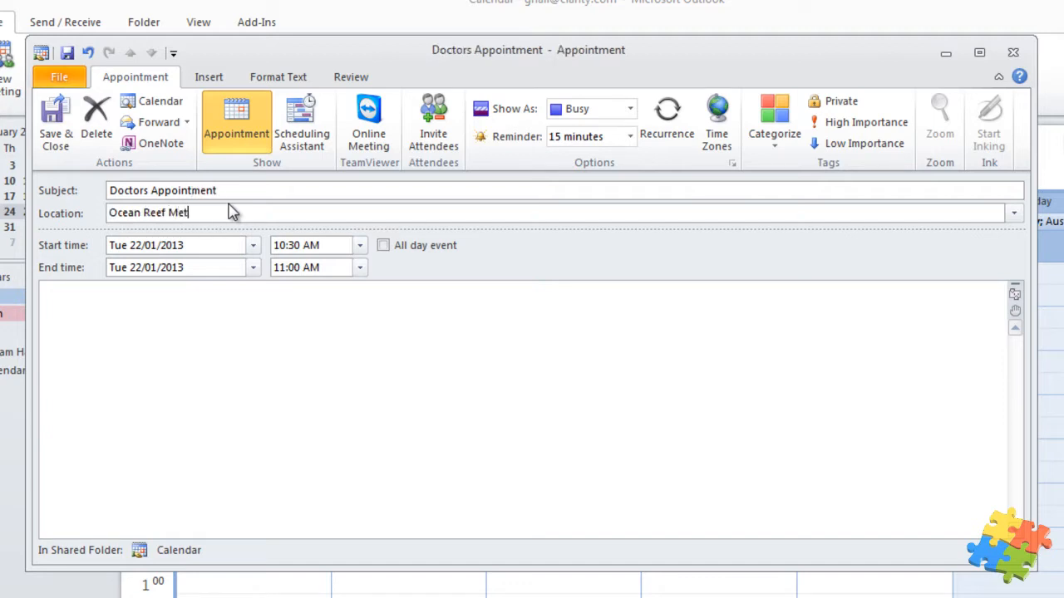
key("BackSpace")
type("dical Centre")
- Schedule the appointment for Tue 29/01/2013 and set its end time to 11:30 AM
left_click(252, 245)
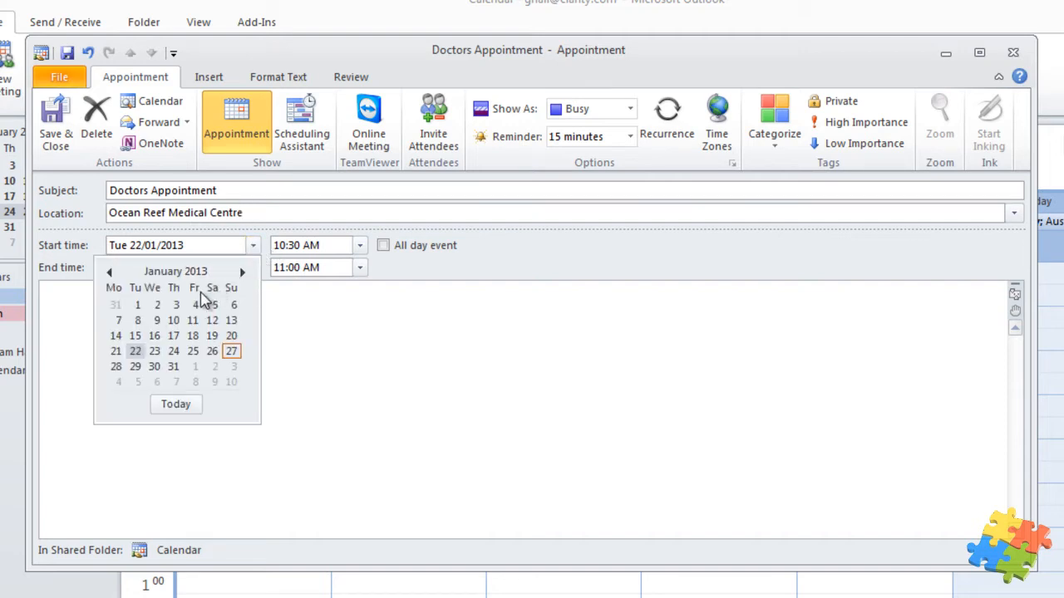
left_click(136, 367)
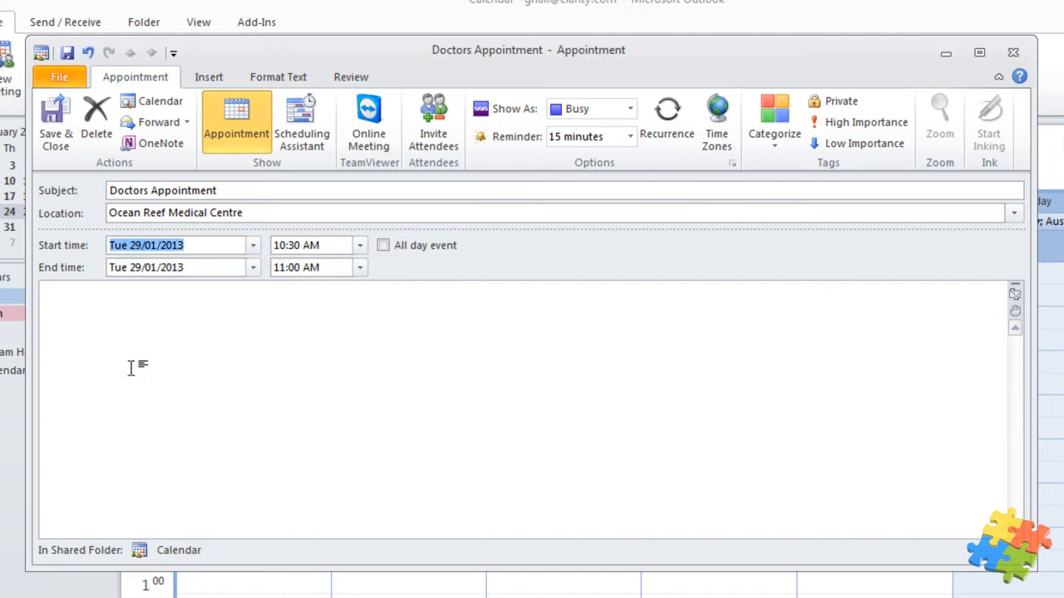
left_click(358, 270)
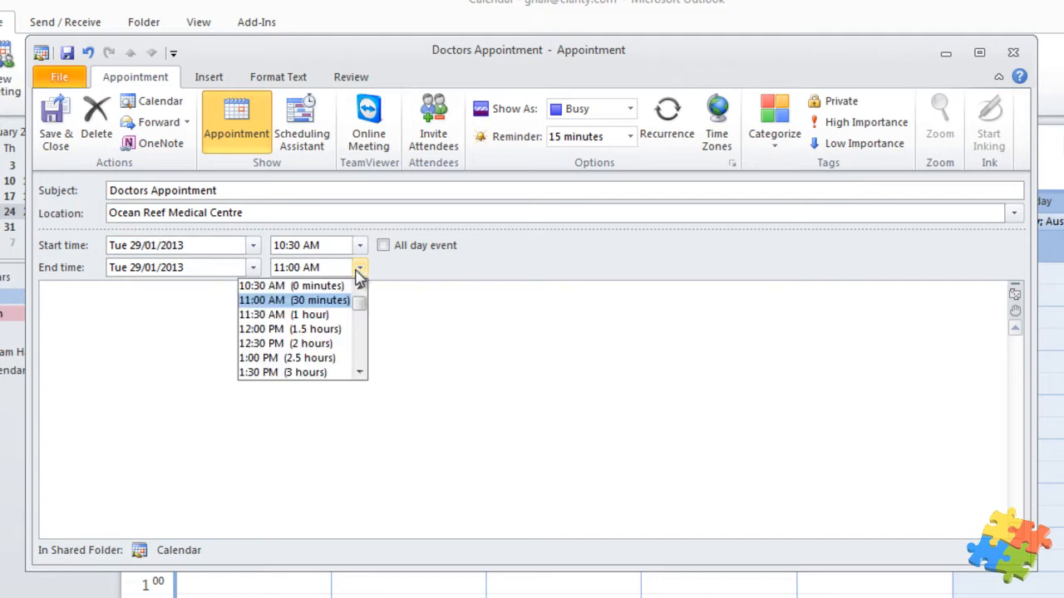
left_click(327, 316)
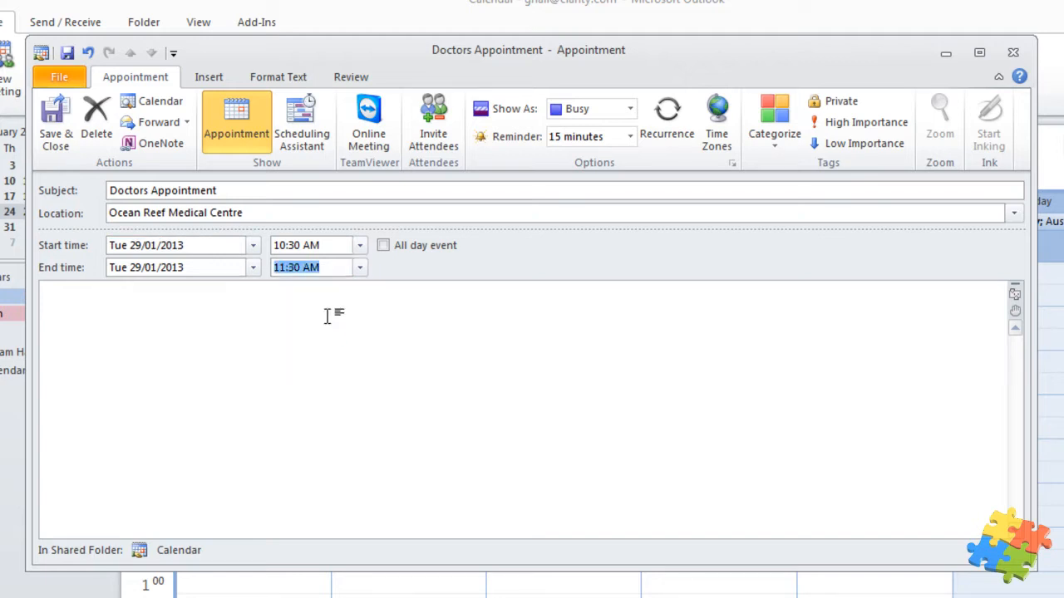
- Try to change the minutes of the appointment's end time to 45
left_click(360, 267)
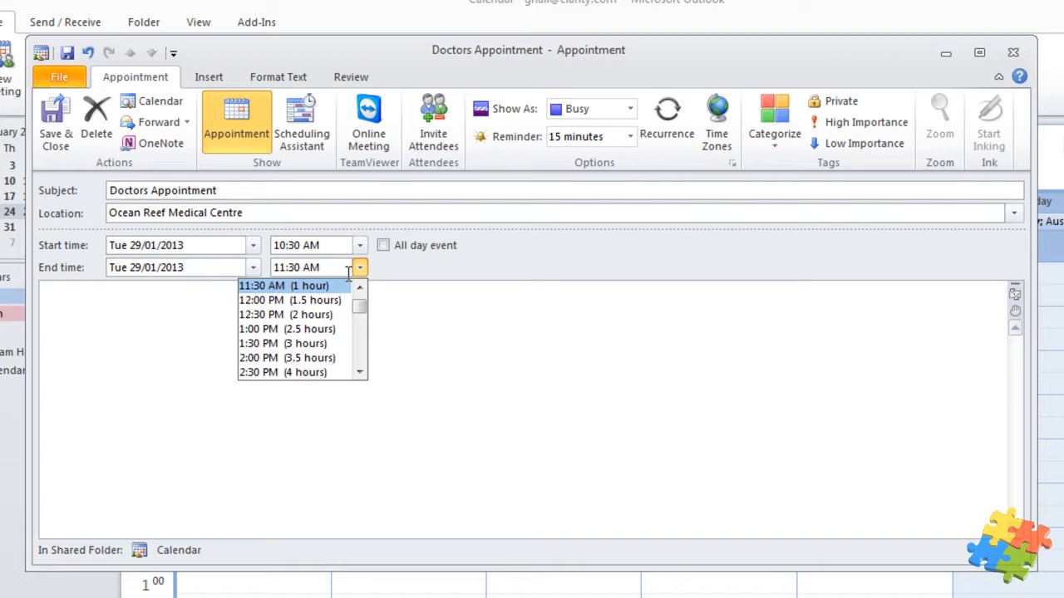
left_click(331, 267)
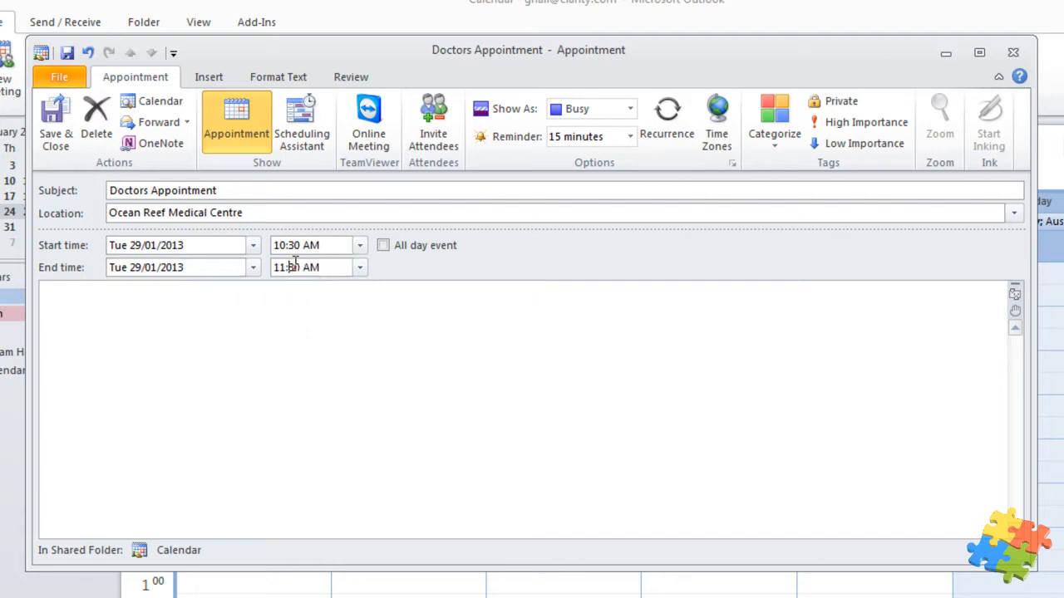
double_click(293, 266)
type("45")
left_click(335, 325)
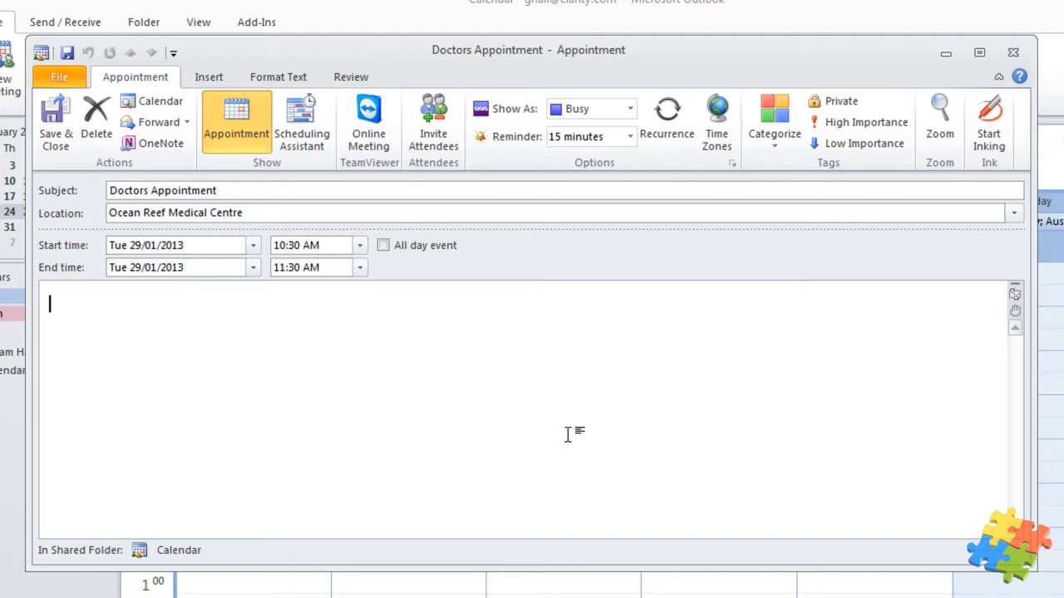
- Look over the recurrence options without applying any, and set the appointment's reminder to 30 minutes
left_click(679, 136)
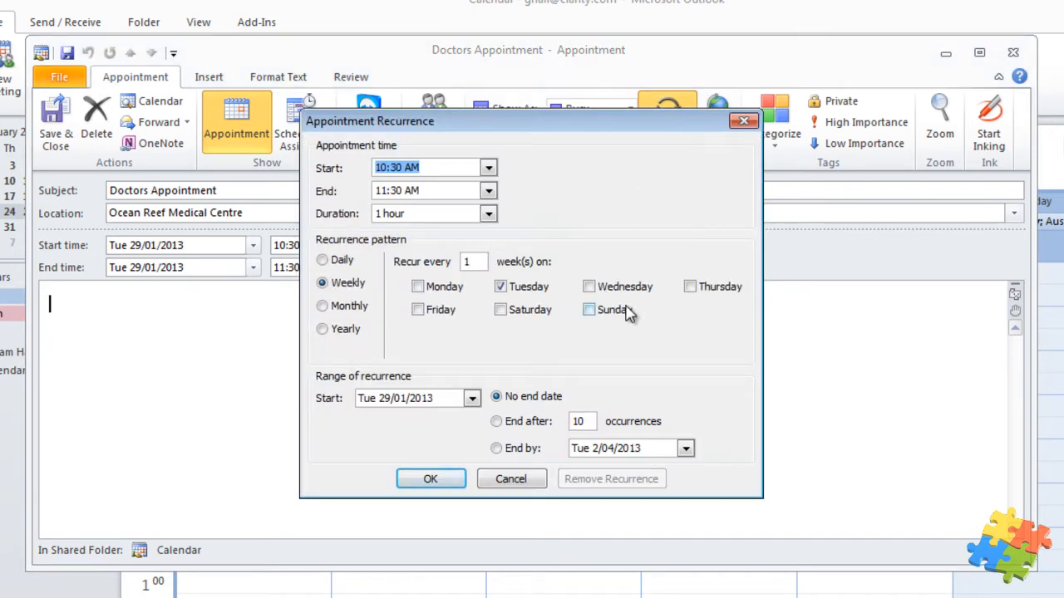
left_click(512, 482)
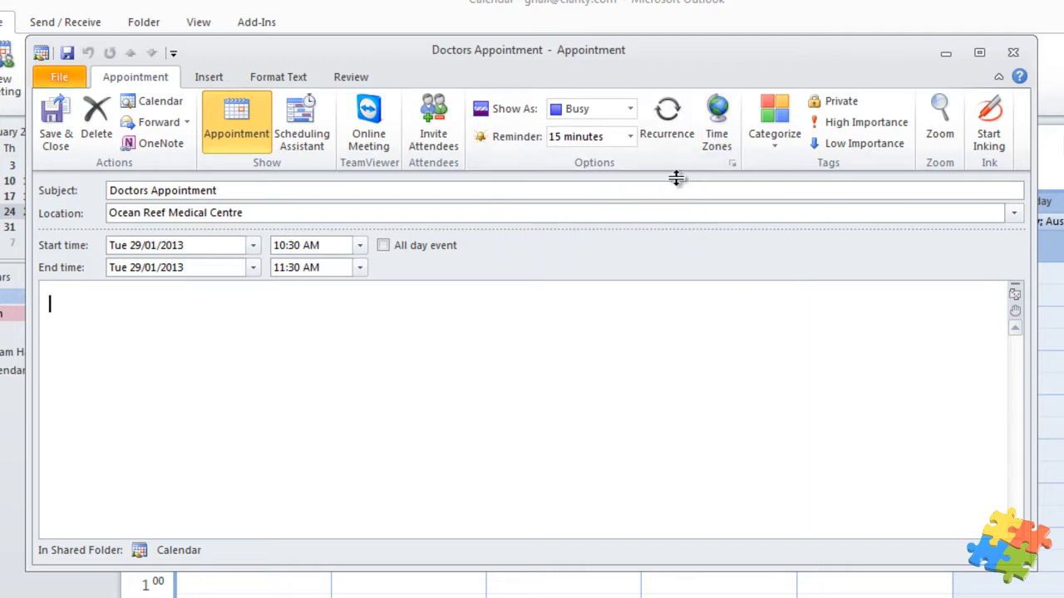
left_click(632, 136)
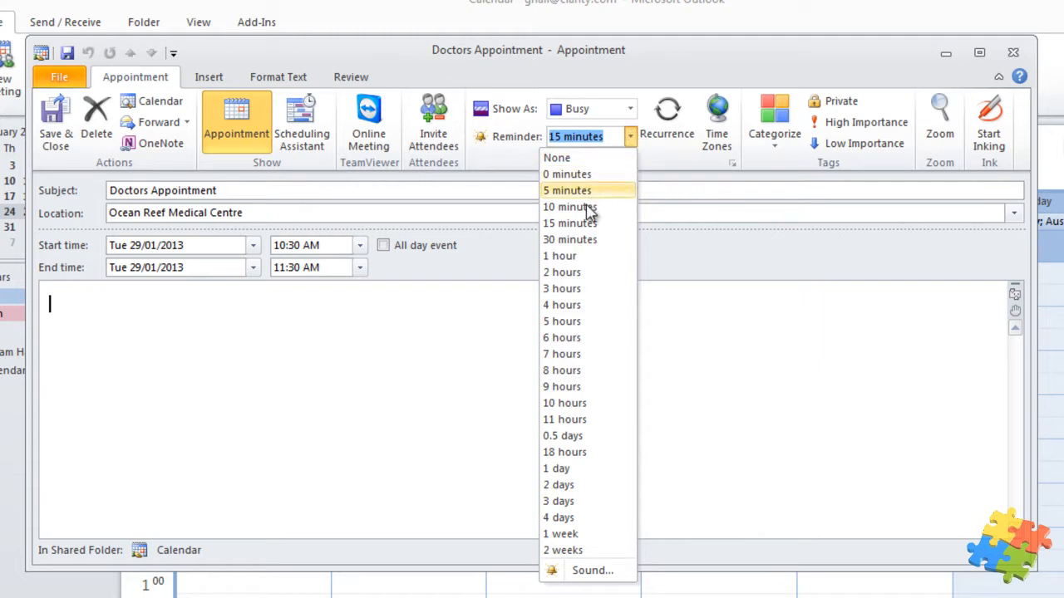
left_click(586, 240)
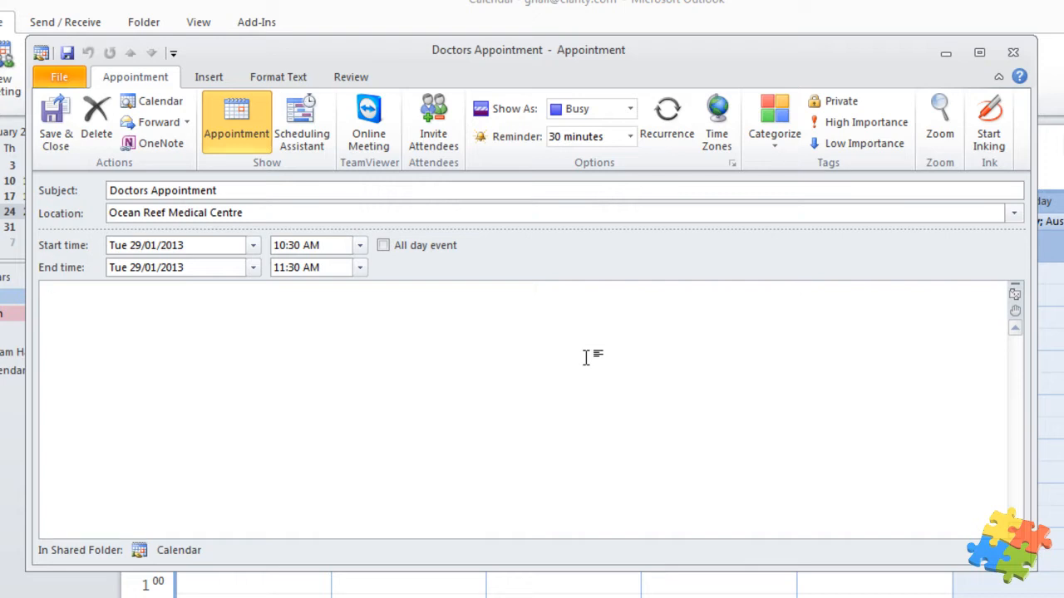
- Look over the colour categories without assigning one, then save and close the appointment
left_click(768, 156)
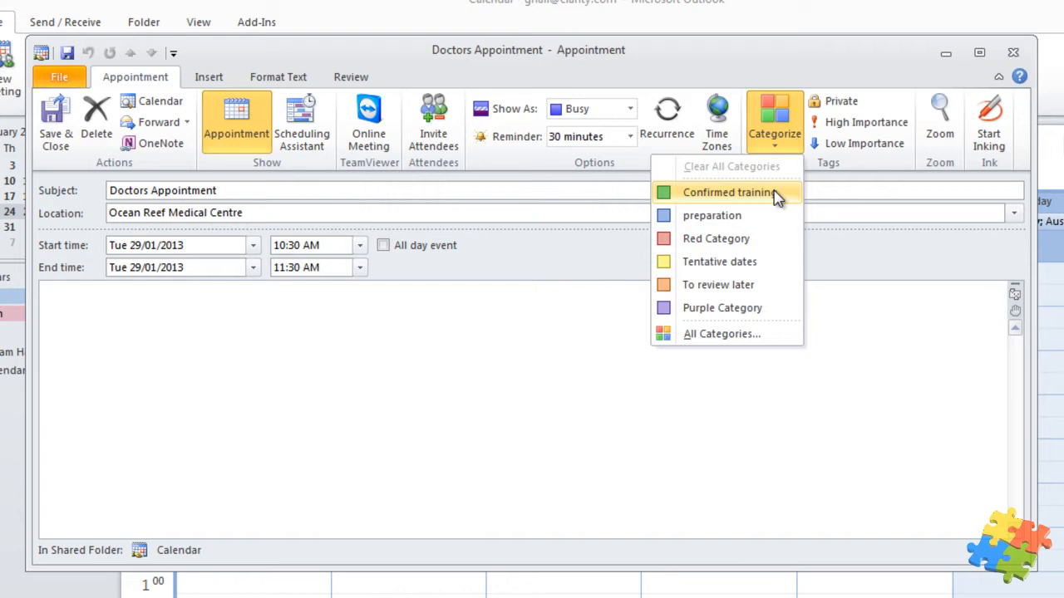
left_click(831, 419)
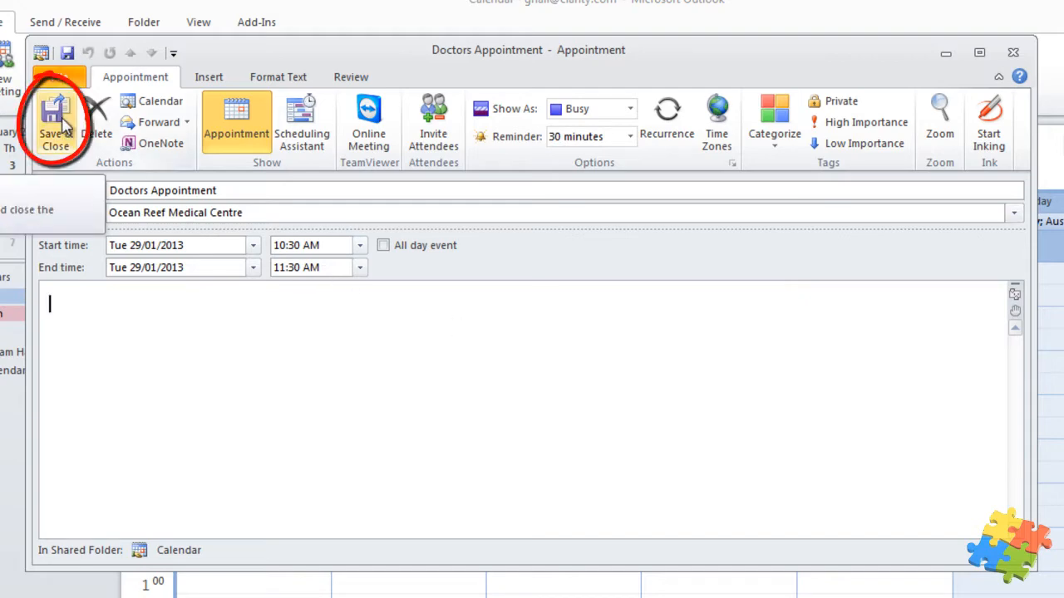
left_click(57, 123)
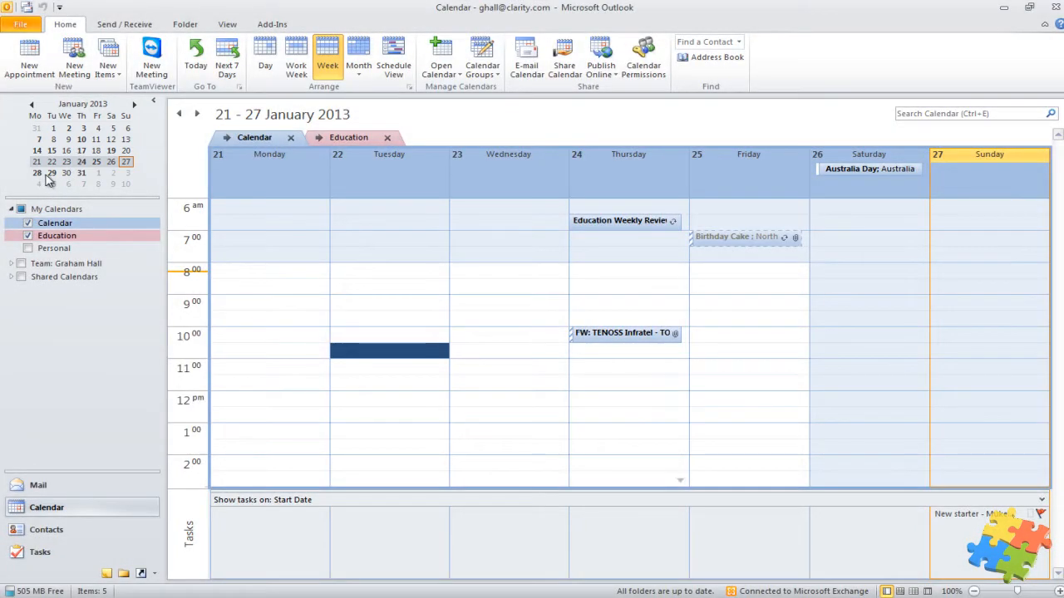
- Show the week containing 29 January 2013 in the calendar and open the Doctors Appointment entry
left_click(51, 174)
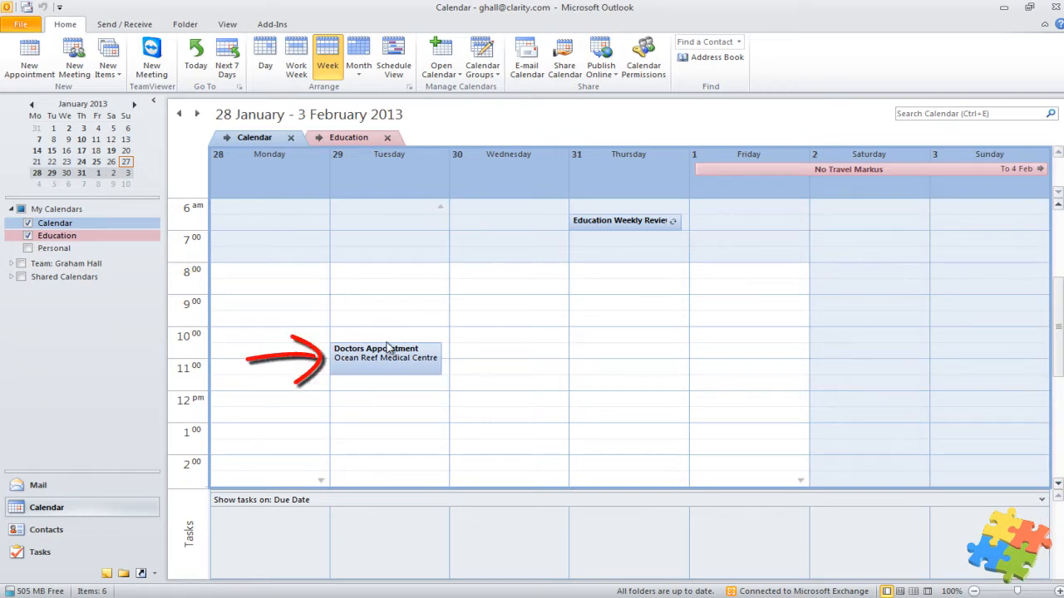
mouse_move(396, 365)
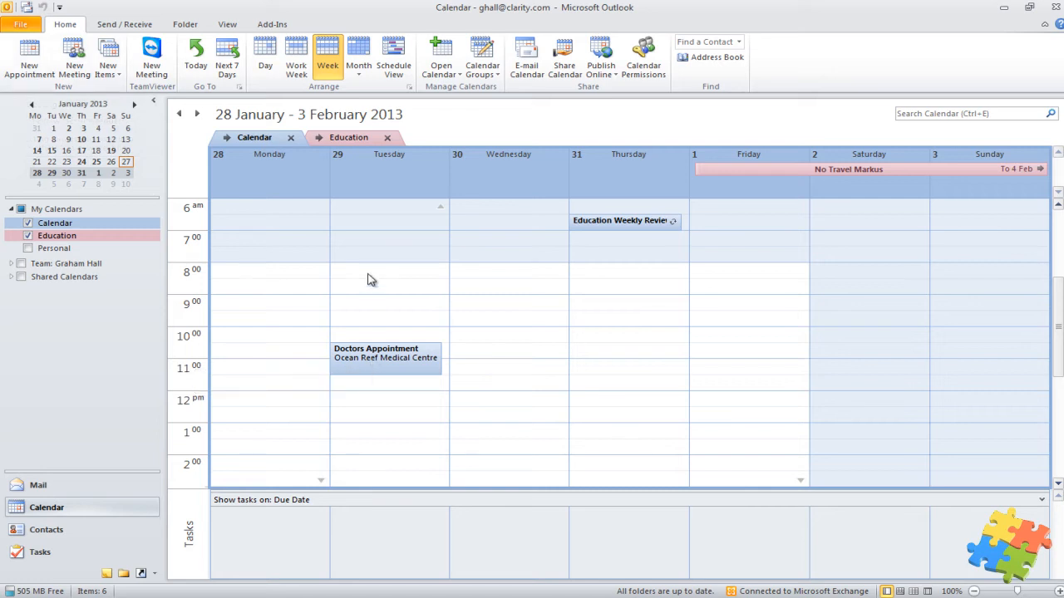
left_click(387, 359)
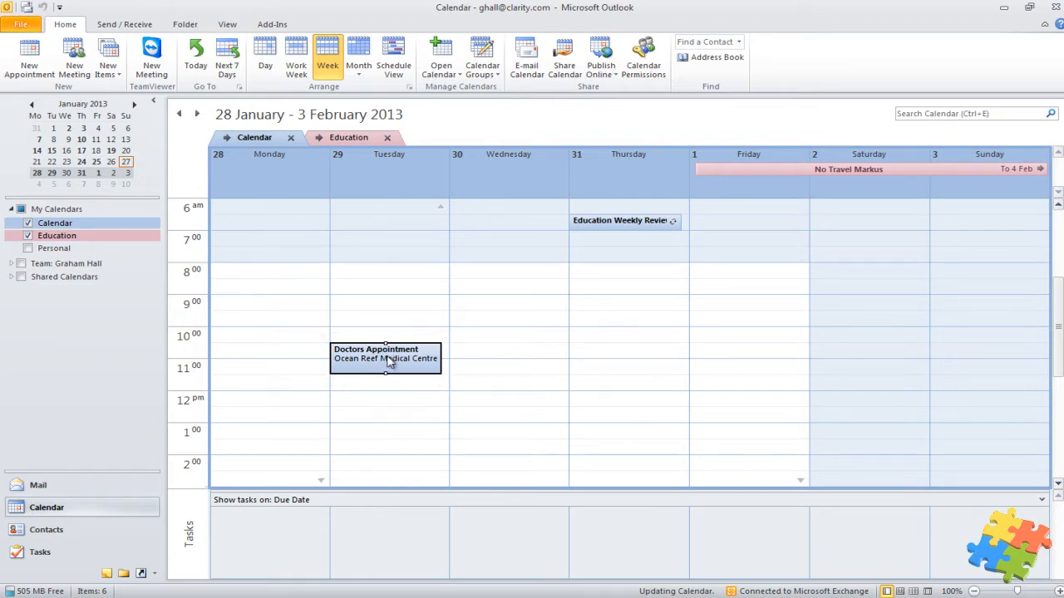
double_click(387, 359)
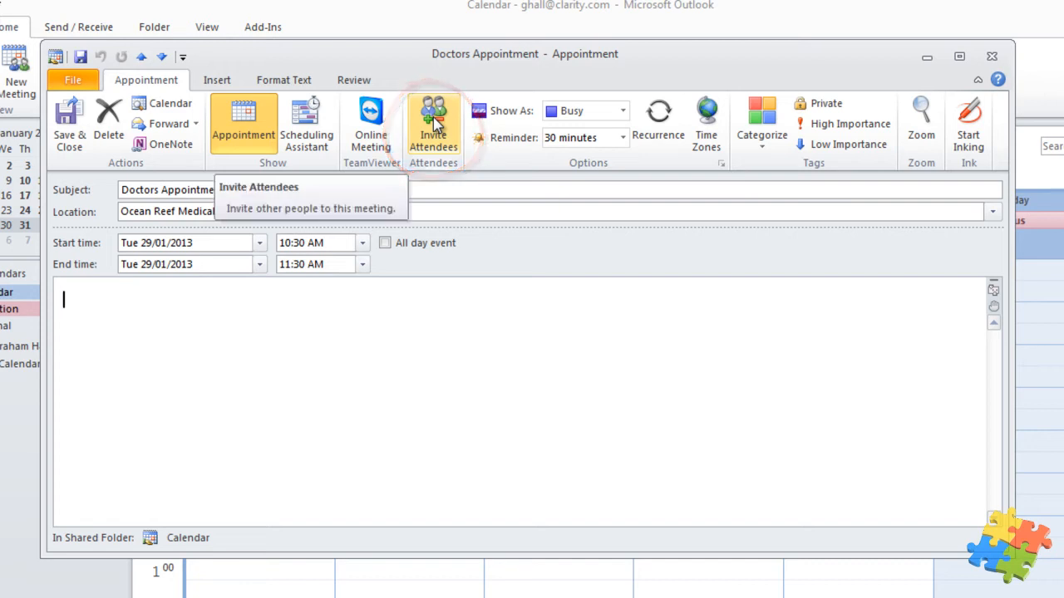
- Turn the appointment into a meeting by inviting attendees, and enter one attendee's name as recipient
left_click(433, 122)
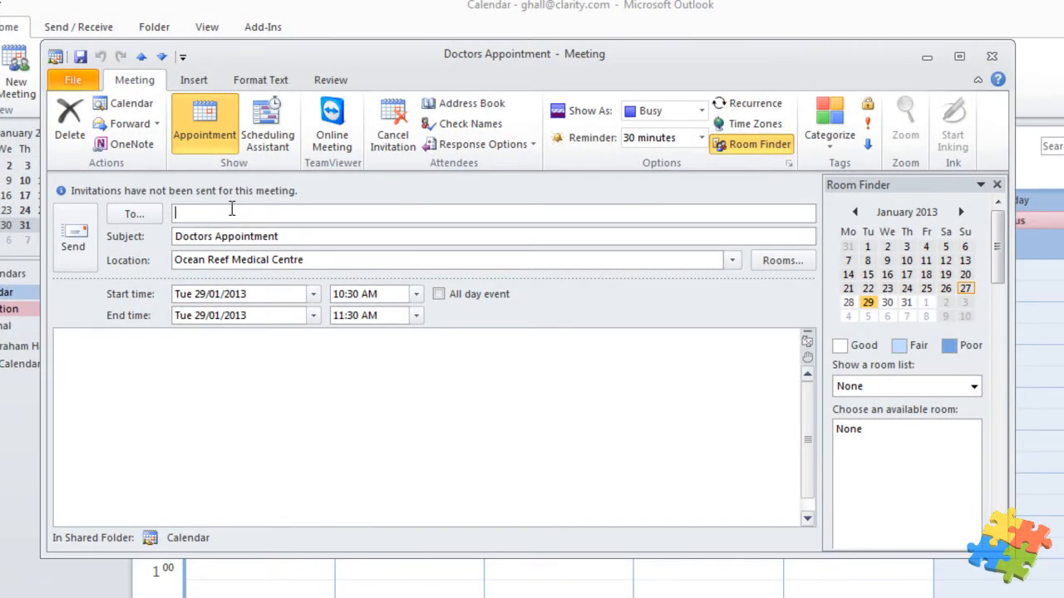
type("graham")
key("BackSpace")
key("Return")
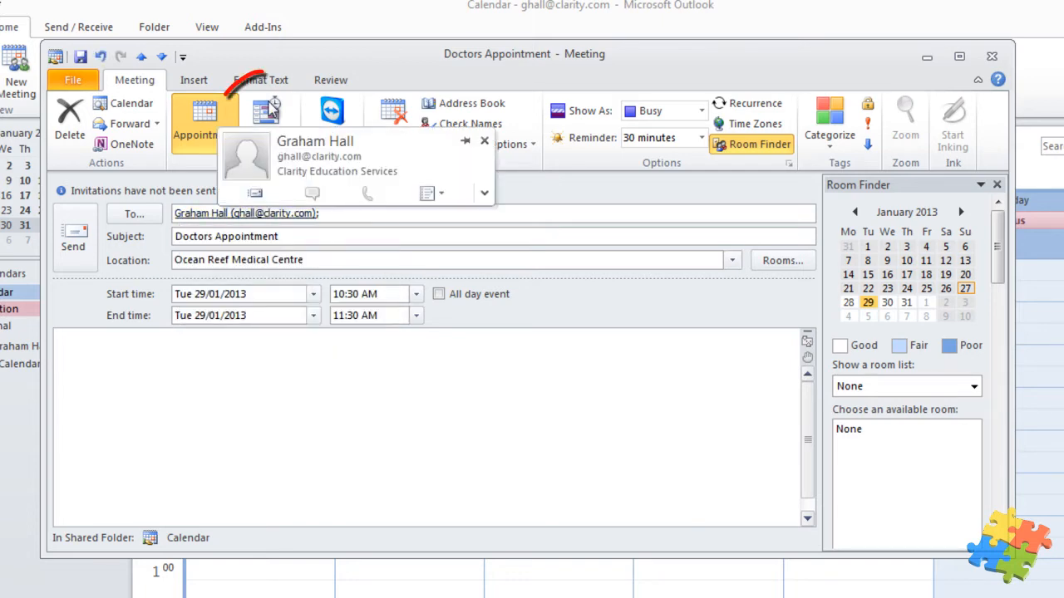
- Show the attendees' availability in the Scheduling Assistant and enlarge the meeting window
left_click(267, 133)
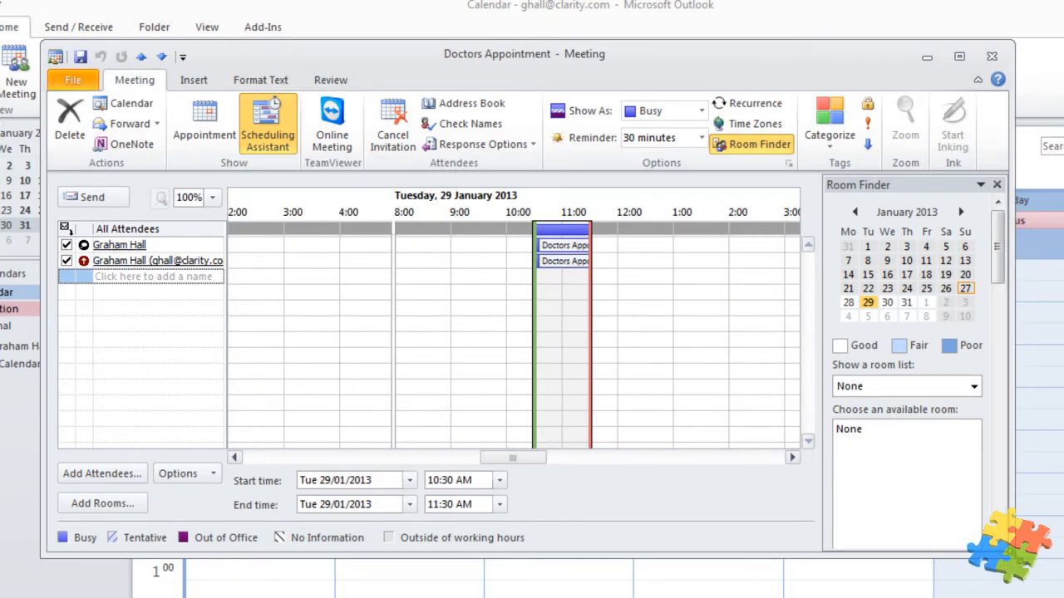
left_click_drag(1013, 557, 742, 419)
mouse_move(555, 265)
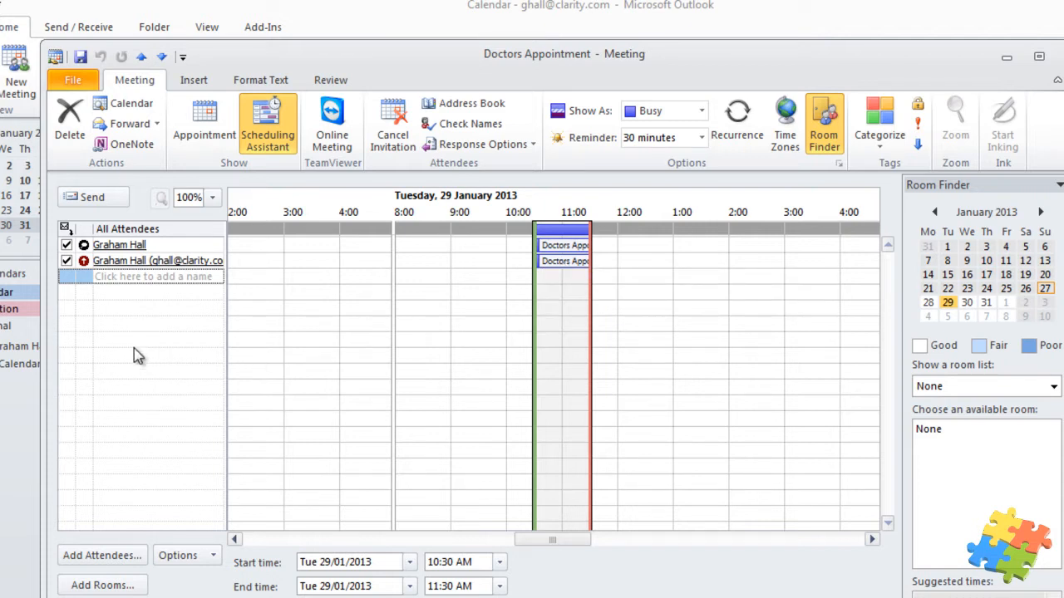
- Add the first five people in the Global Address List to the meeting as optional attendees
left_click(101, 555)
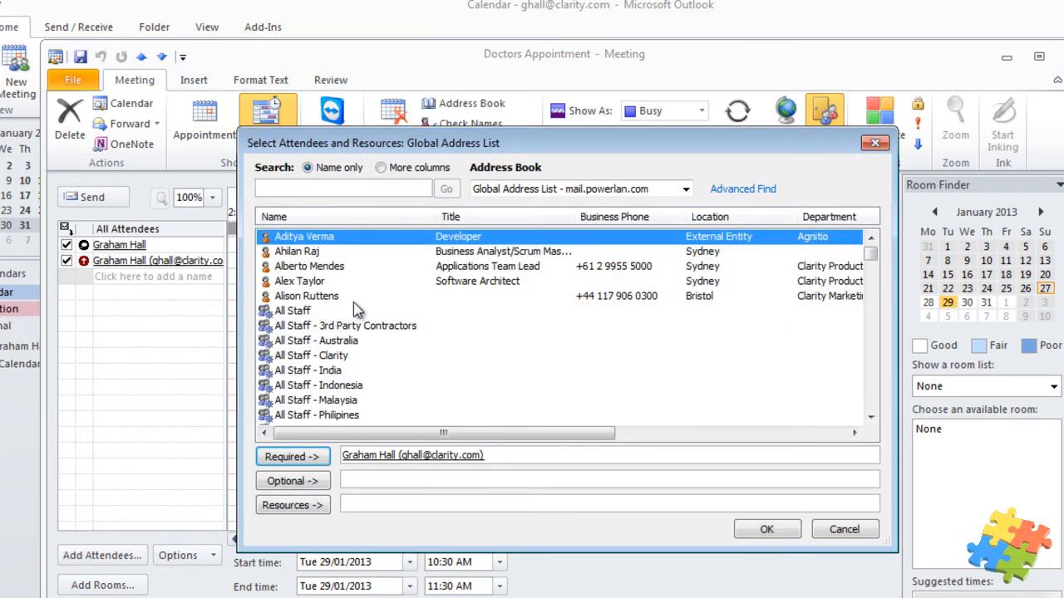
left_click(304, 297, "shift")
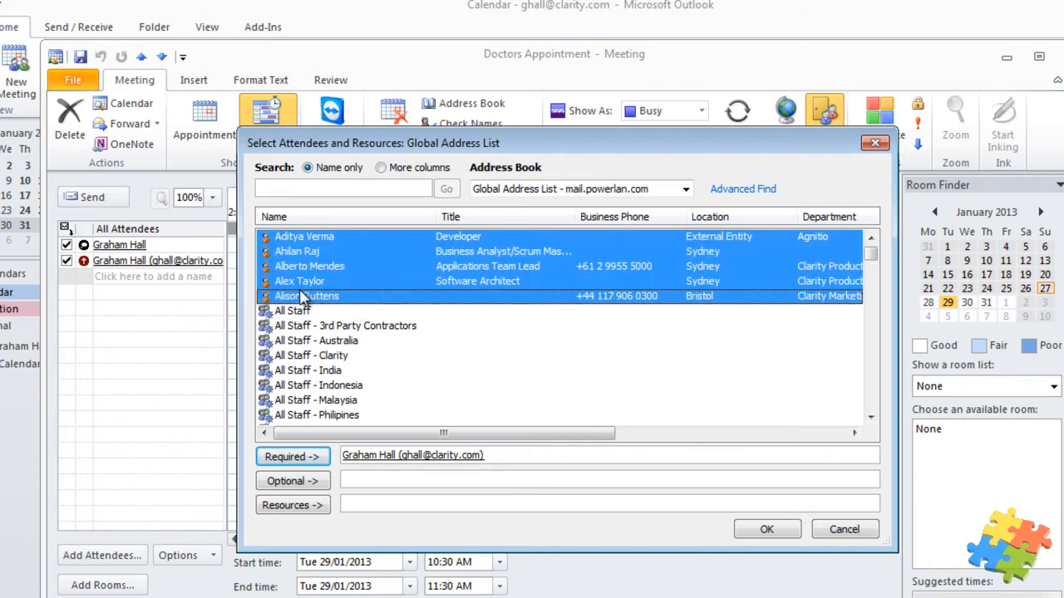
left_click(305, 489)
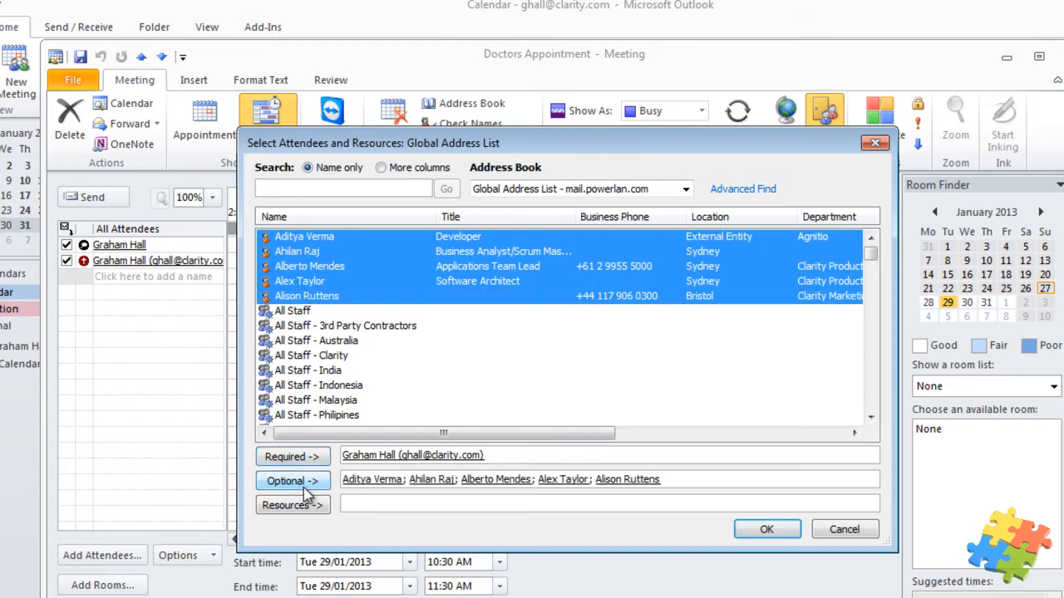
left_click(766, 532)
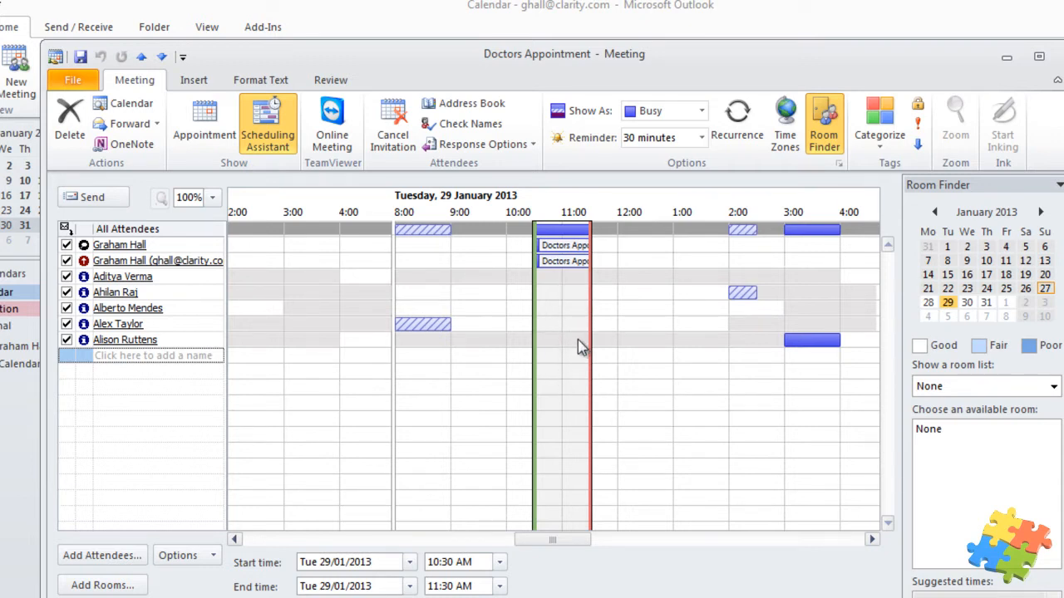
- Remove the five optional attendees from the meeting's attendee list, keeping only the organizer and the required attendee
left_click(201, 281)
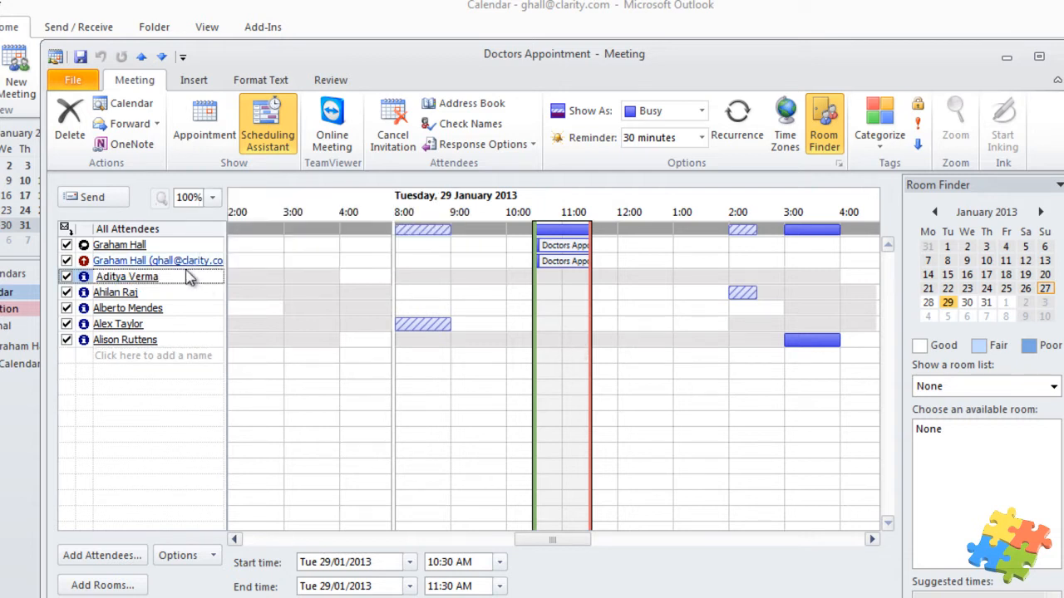
key("BackSpace")
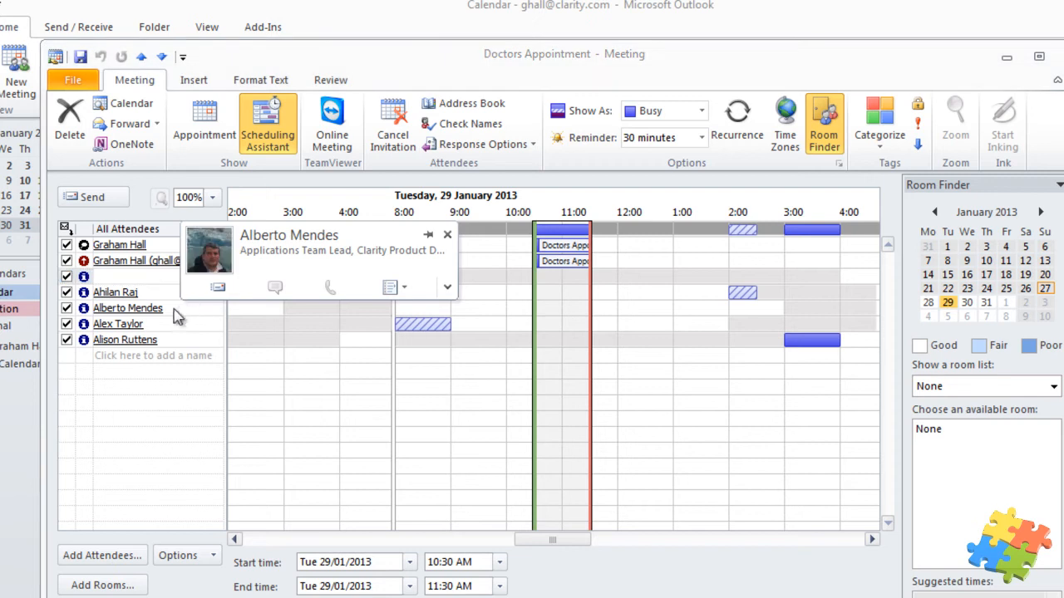
left_click(158, 289)
key("BackSpace")
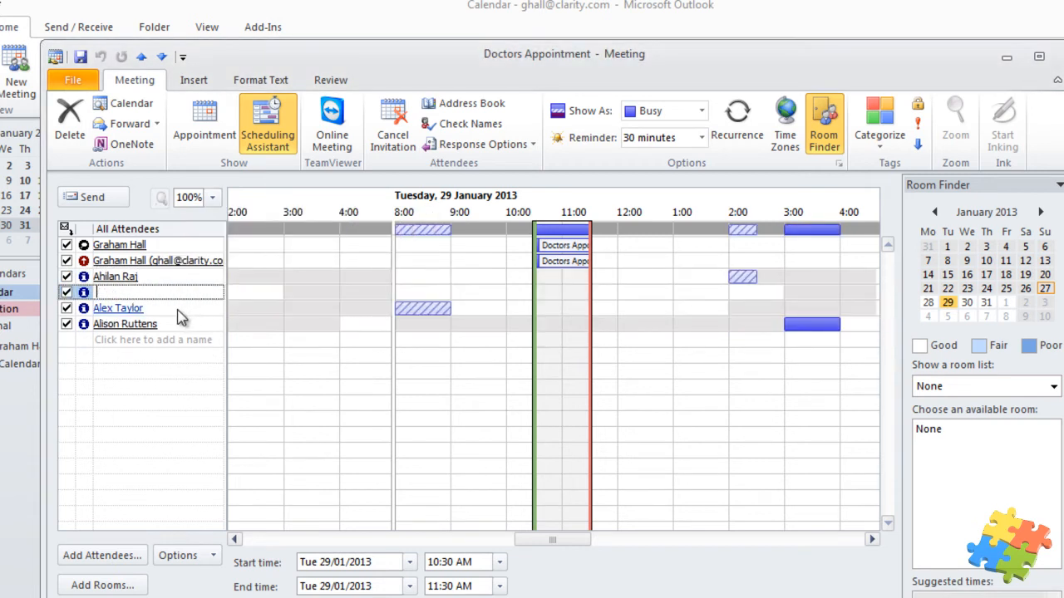
left_click(177, 316)
left_click(166, 276)
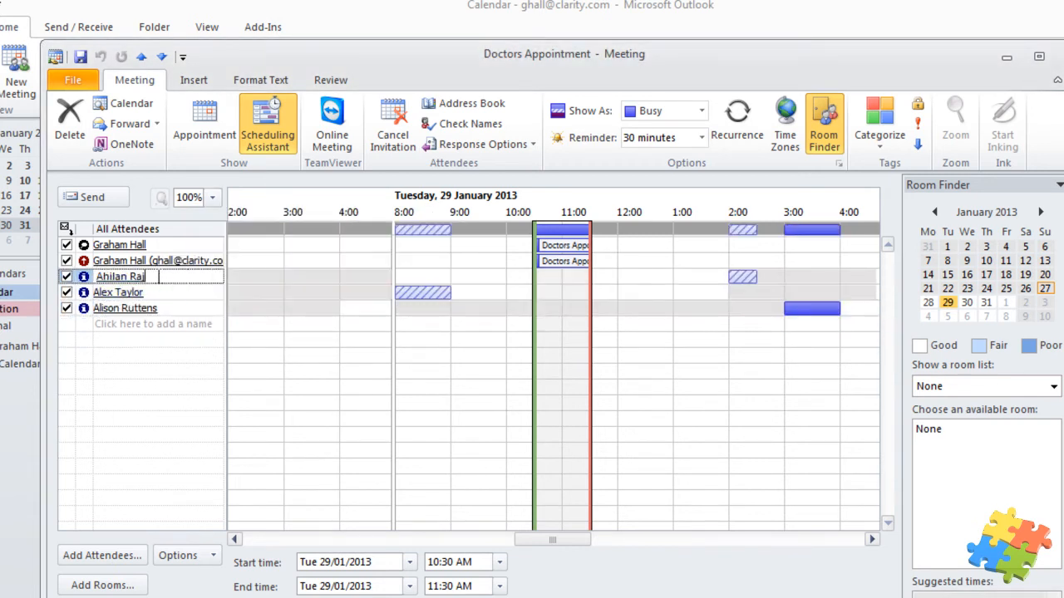
left_click(204, 309, "shift")
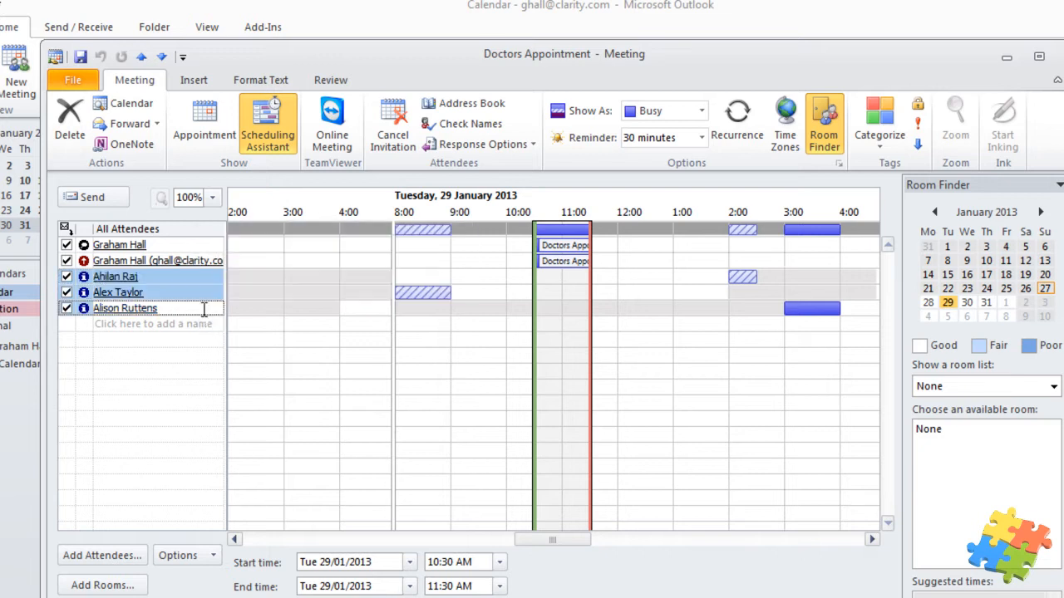
key("Delete")
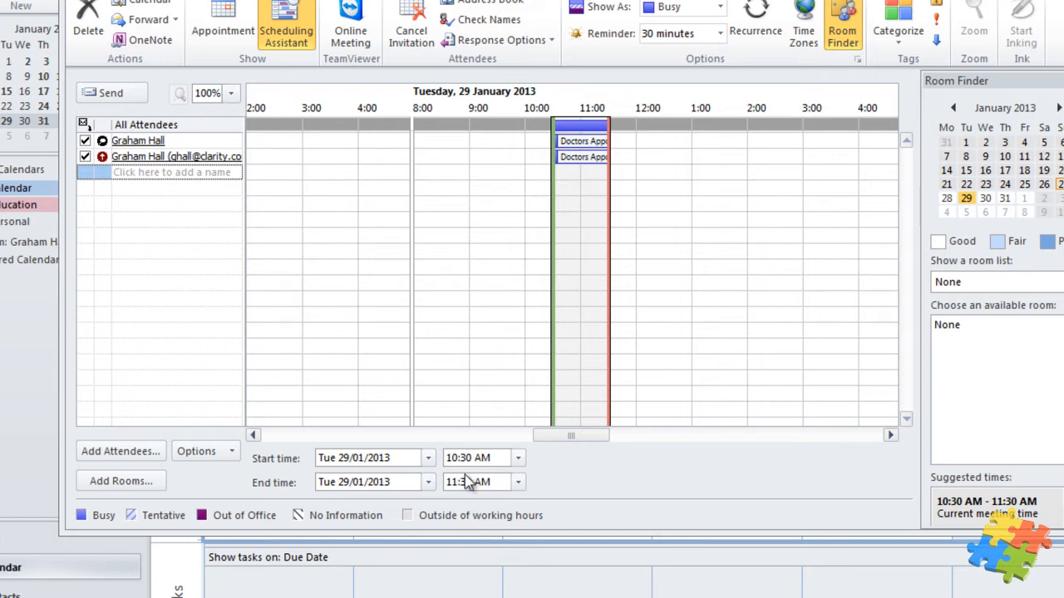
- Add the Brunel, Cabot, Kuala Lumpur Quill 7-27 Room 1 and Makati City MDD rooms to the meeting, accepting them as its new location
left_click(138, 481)
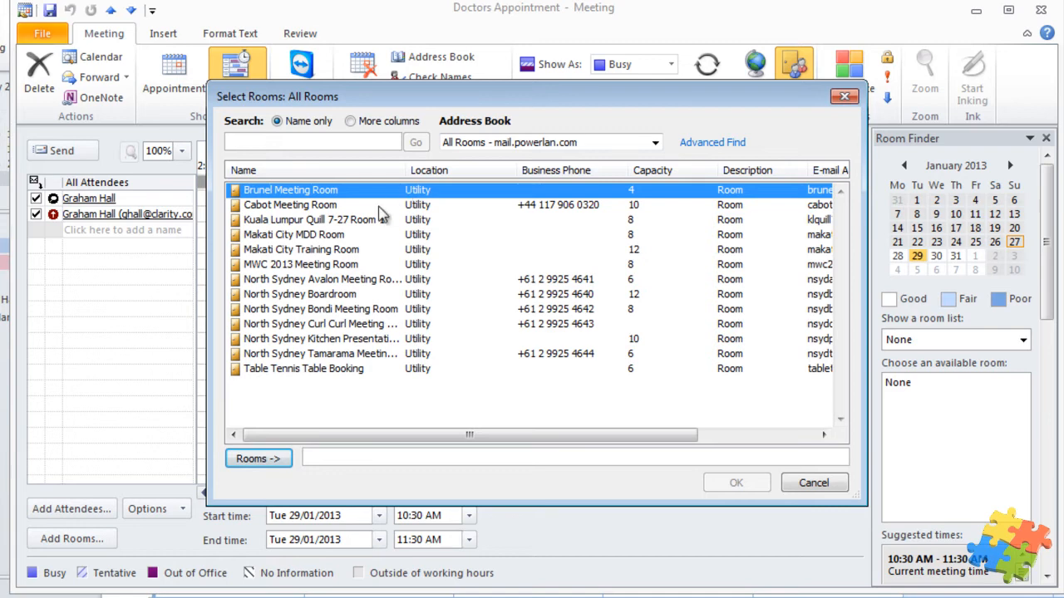
left_click(274, 236, "shift")
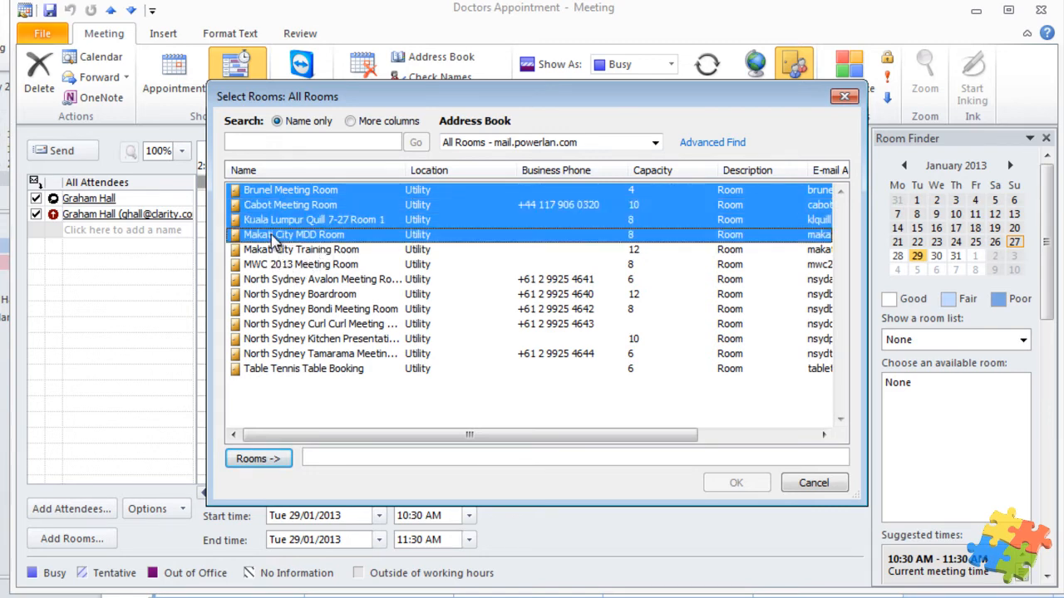
left_click(257, 459)
left_click(735, 483)
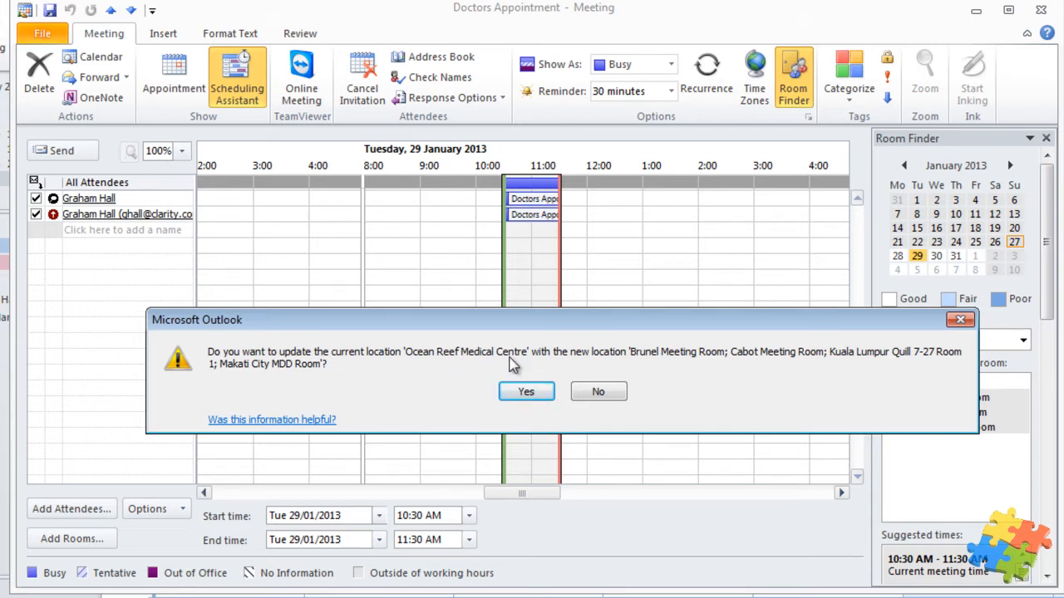
left_click(526, 392)
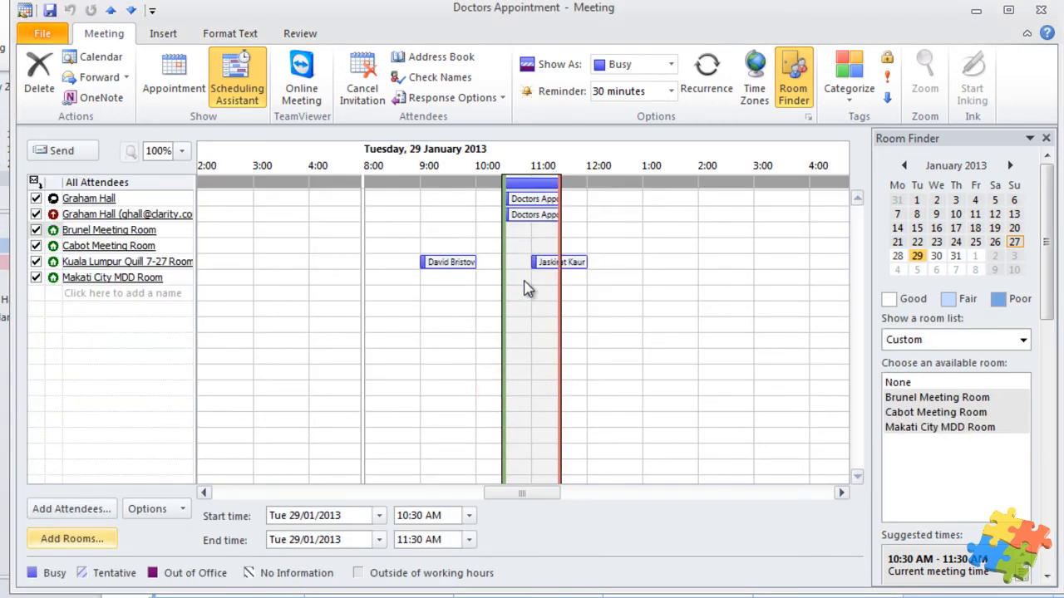
- Exclude the Cabot, Kuala Lumpur and Makati City rooms and delete them from the attendee list, keeping Brunel Meeting Room
left_click(36, 246)
left_click(34, 263)
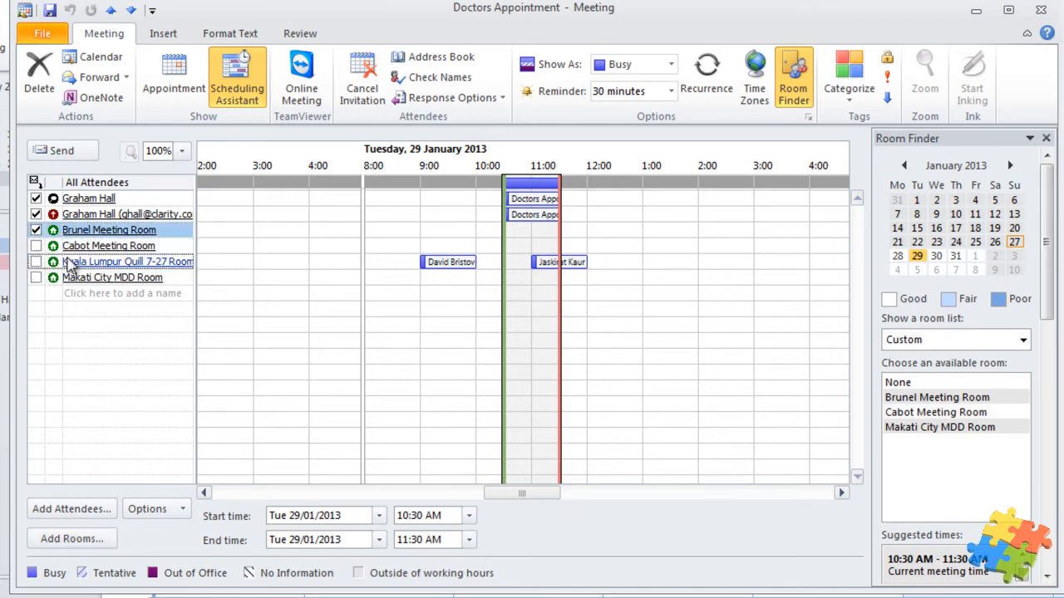
left_click(36, 278)
left_click(178, 246)
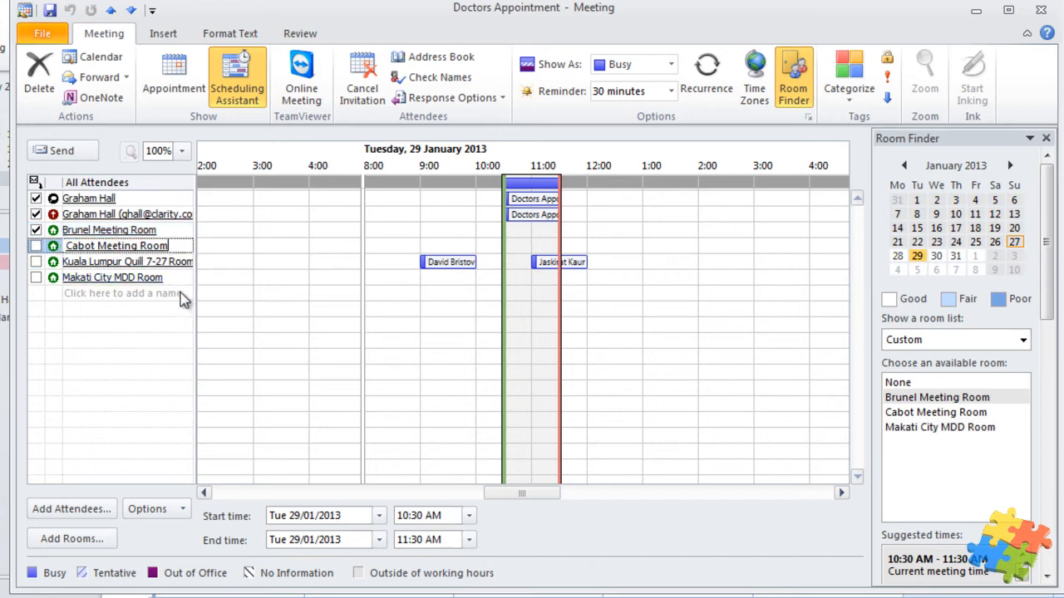
left_click(177, 277, "shift")
key("Delete")
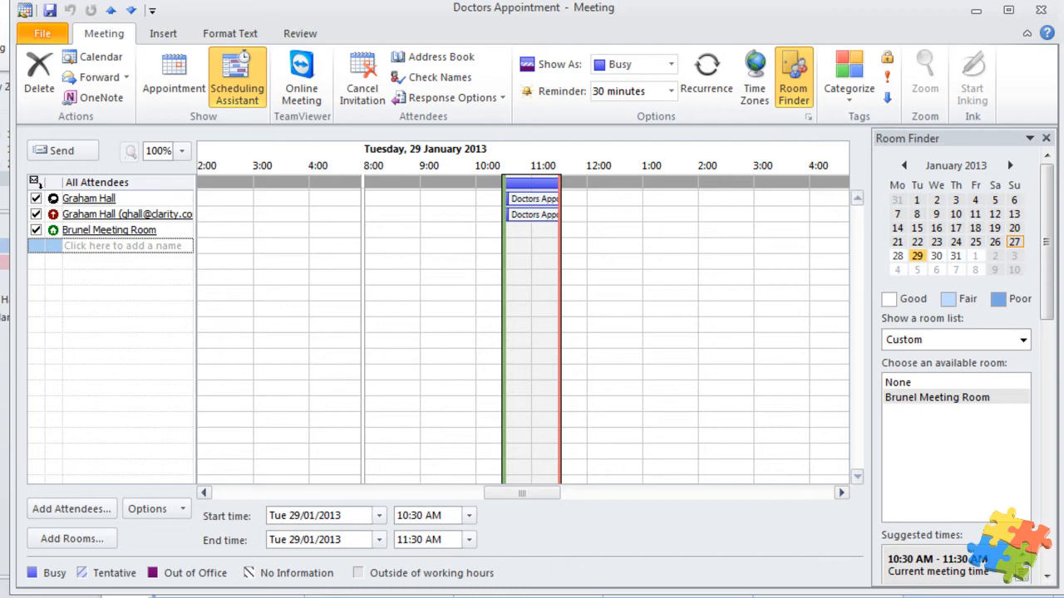
- Try several suggested meeting times between 8:00 AM and 1:00 PM on 29 January 2013, ending with 8:30 AM to 9:30 AM
left_click_drag(1059, 592, 1002, 578)
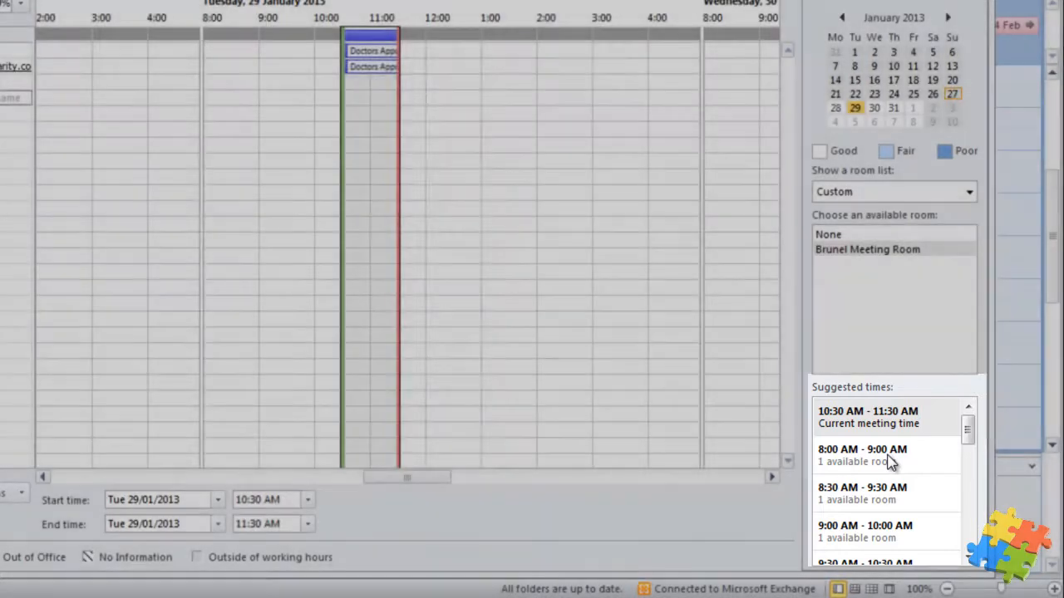
left_click(890, 462)
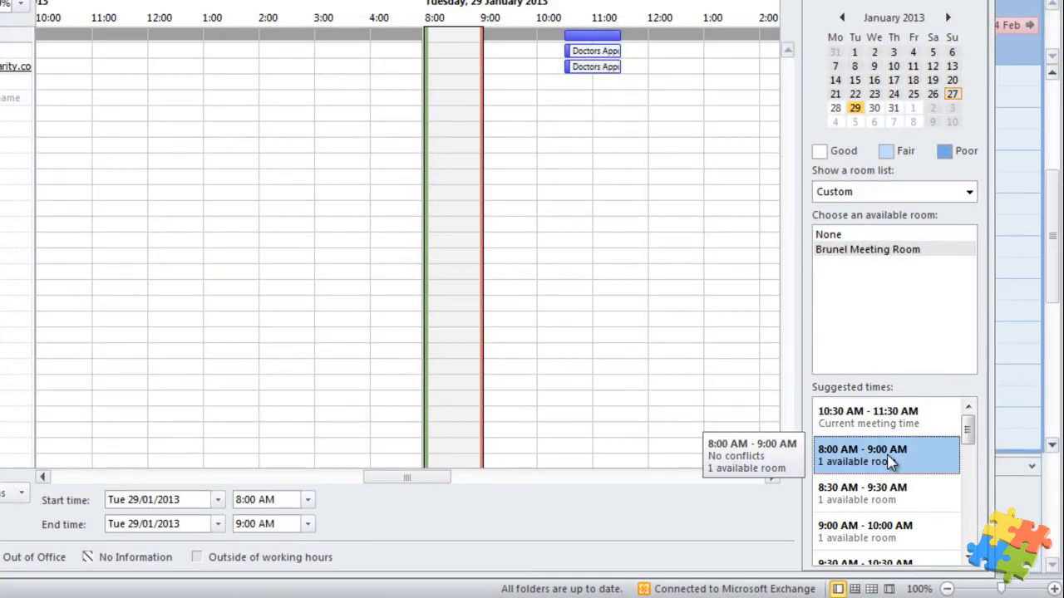
left_click(894, 498)
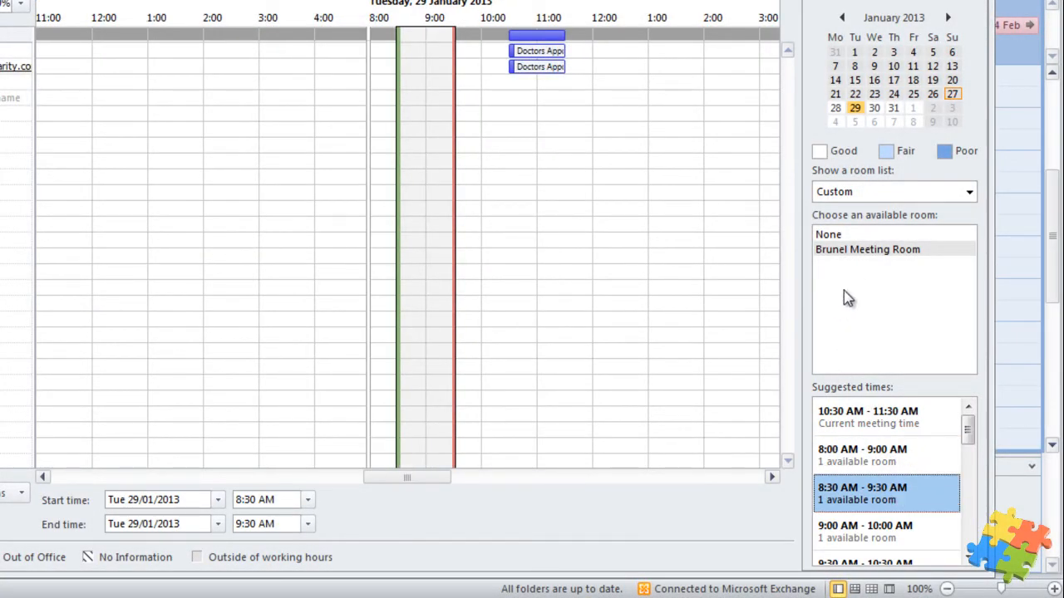
left_click(873, 532)
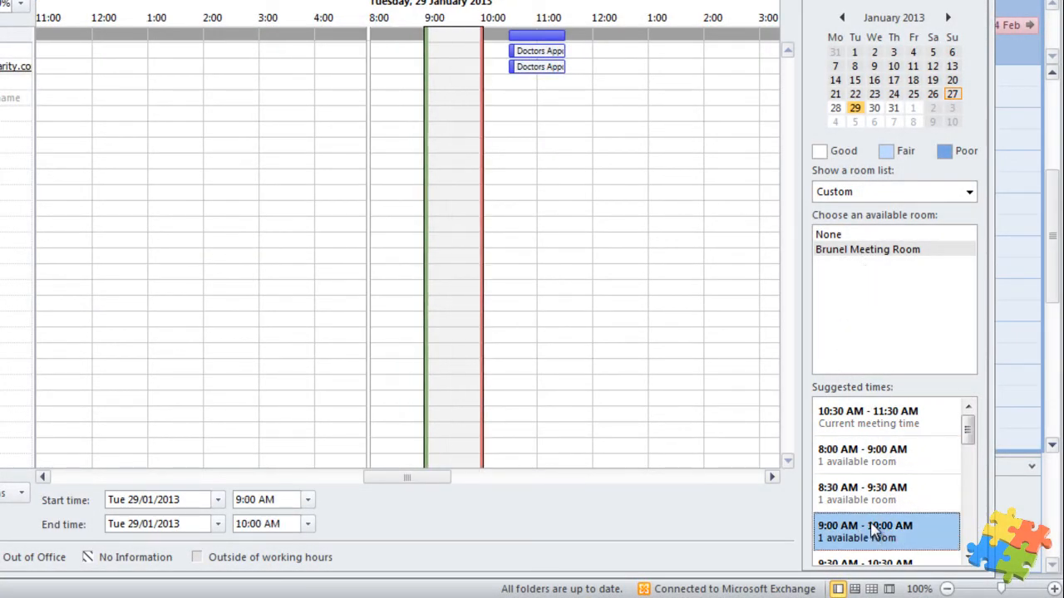
scroll(873, 527, "down", 1)
left_click(869, 462)
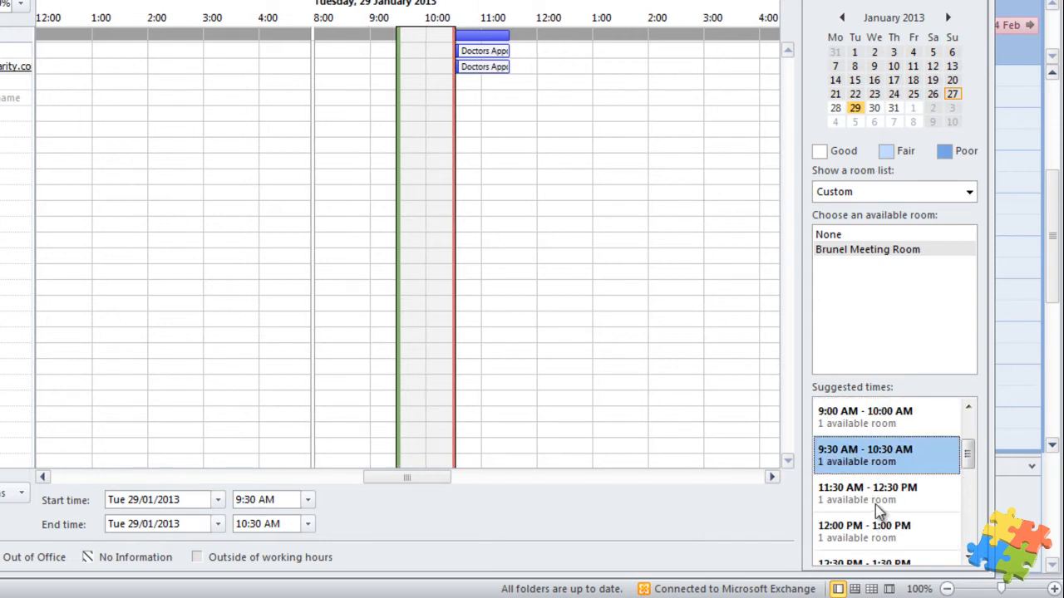
left_click(875, 503)
left_click(894, 539)
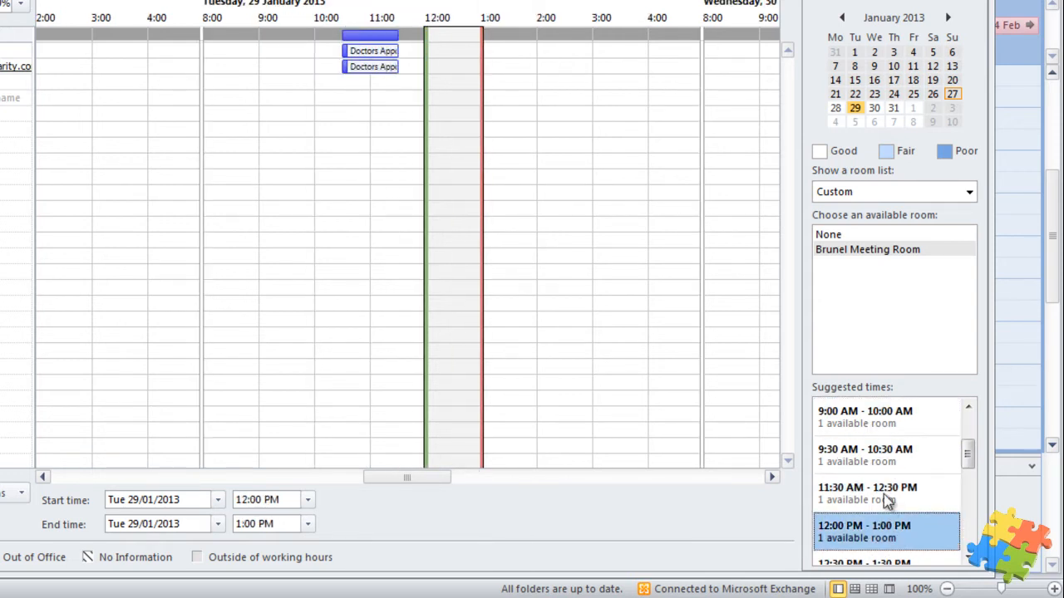
left_click(882, 492)
left_click(877, 459)
scroll(878, 460, "up", 1)
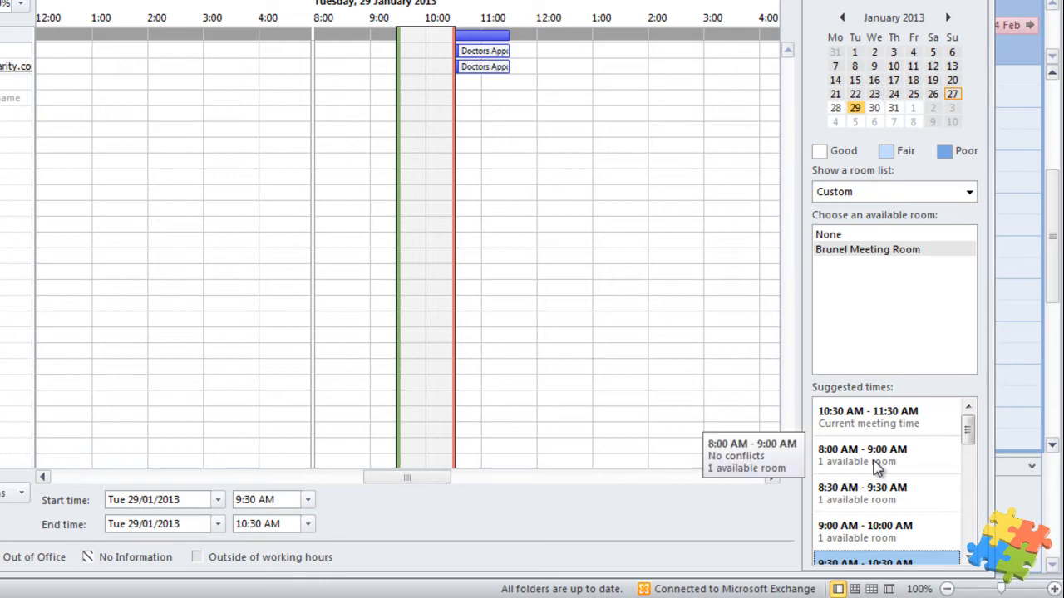
left_click(874, 434)
left_click(873, 462)
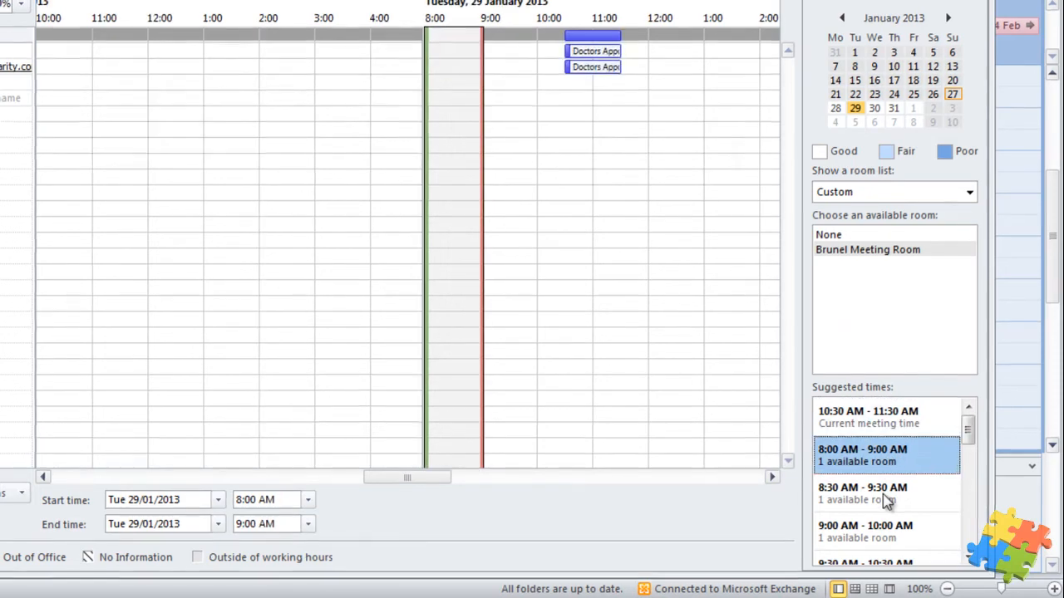
left_click(884, 495)
- Show the North Sydney Rooms list and choose the suggested meeting time 12:00 PM to 1:00 PM
left_click(1012, 246)
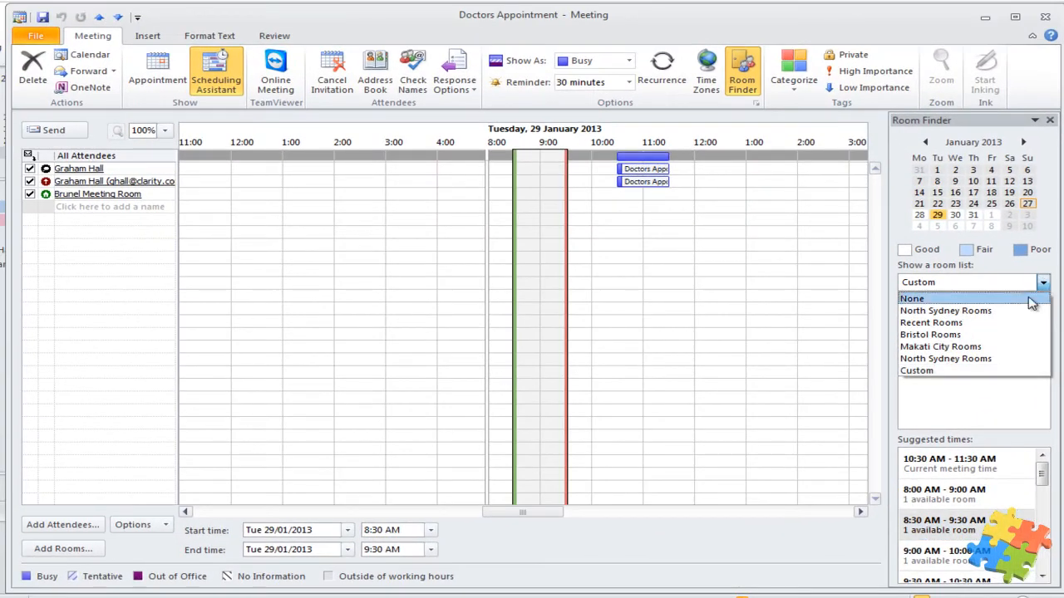
left_click(1022, 311)
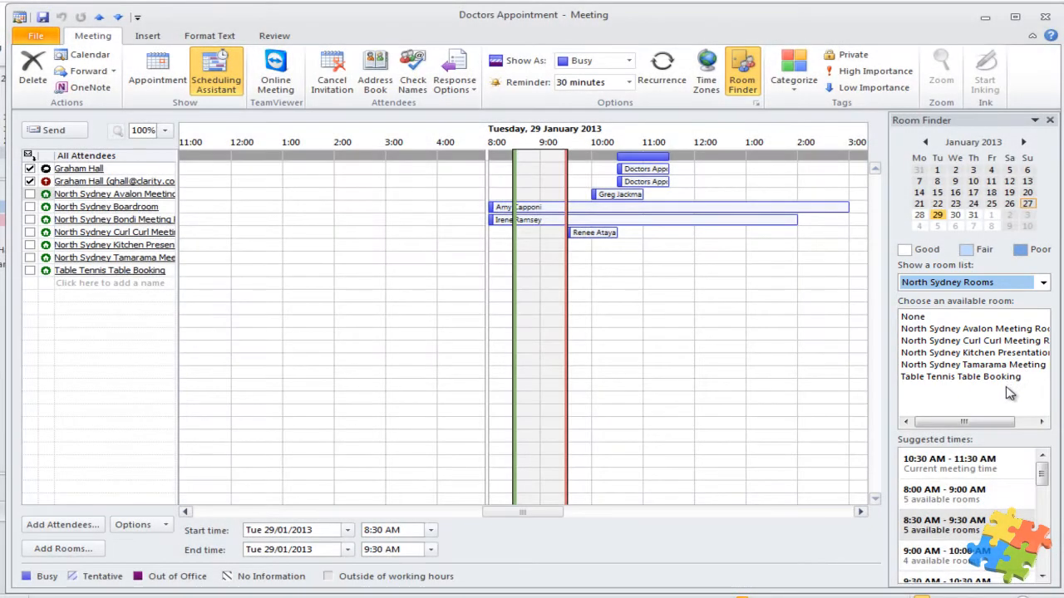
scroll(991, 510, "down", 1)
left_click(978, 525)
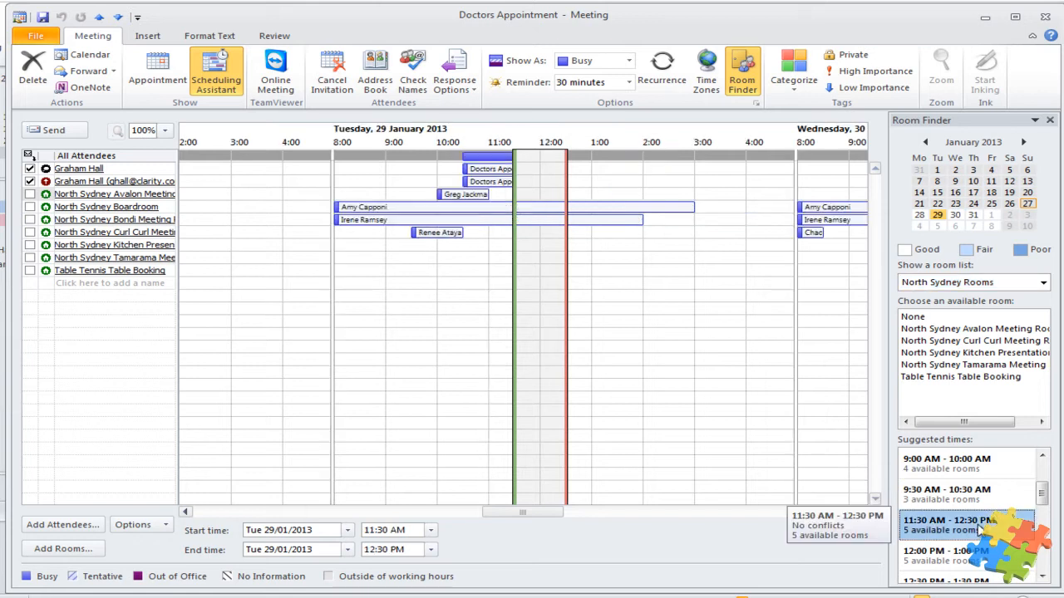
left_click(959, 558)
- Include the North Sydney Bondi Meeting Room in the meeting, and reset the room list to None
left_click(30, 219)
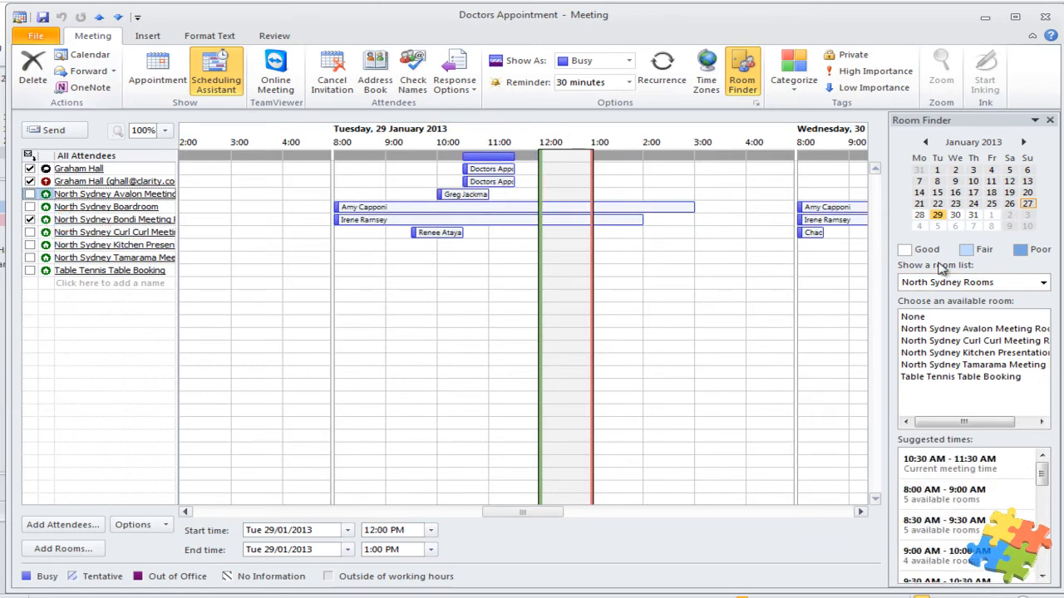
left_click(1044, 282)
left_click(987, 300)
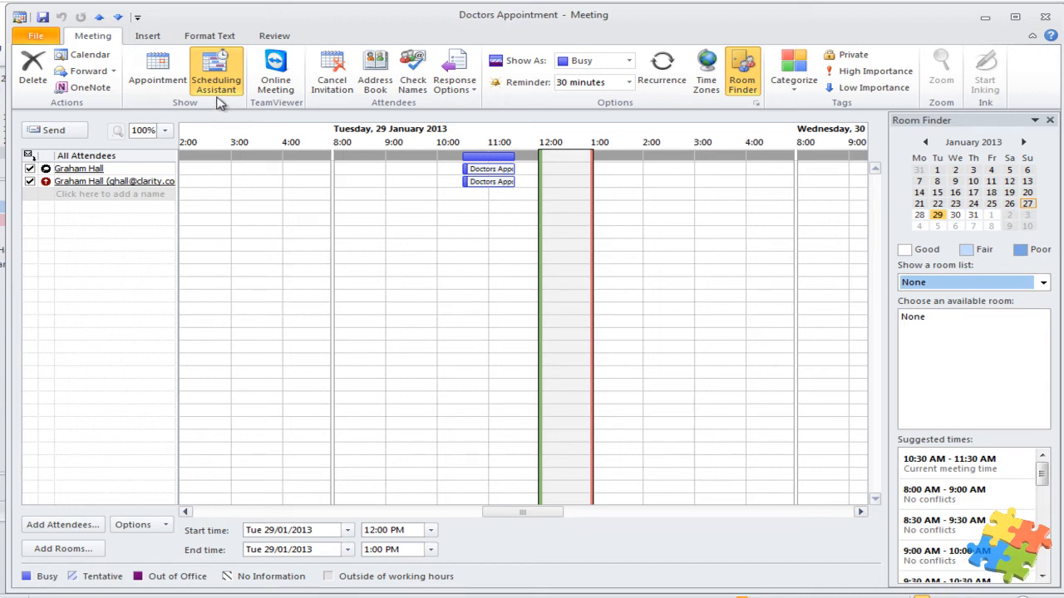
- Return to the Doctors Appointment meeting's details and delete the meeting, confirming the deletion
left_click(165, 68)
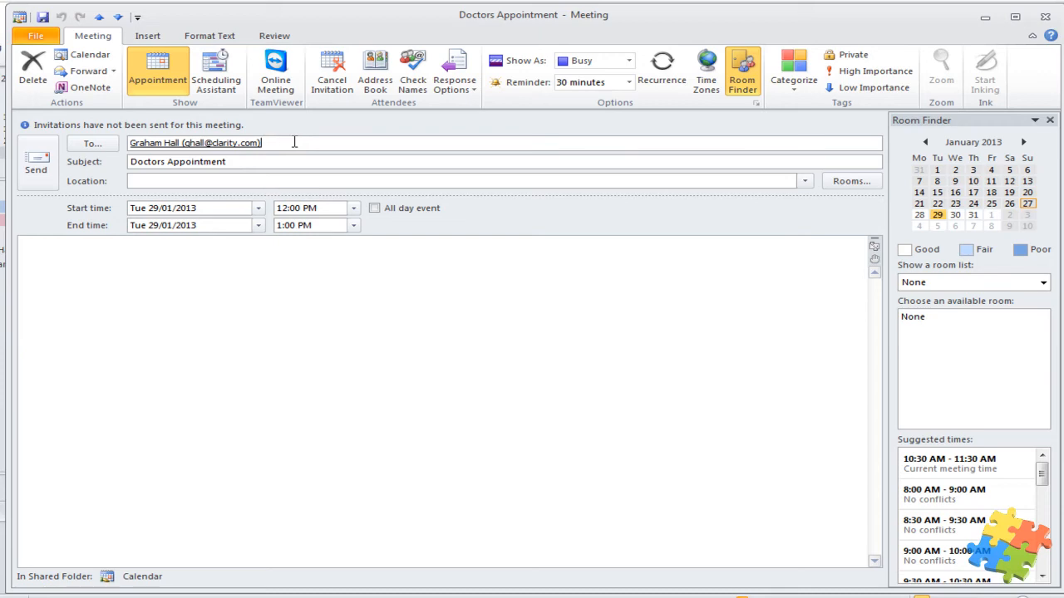
left_click(34, 68)
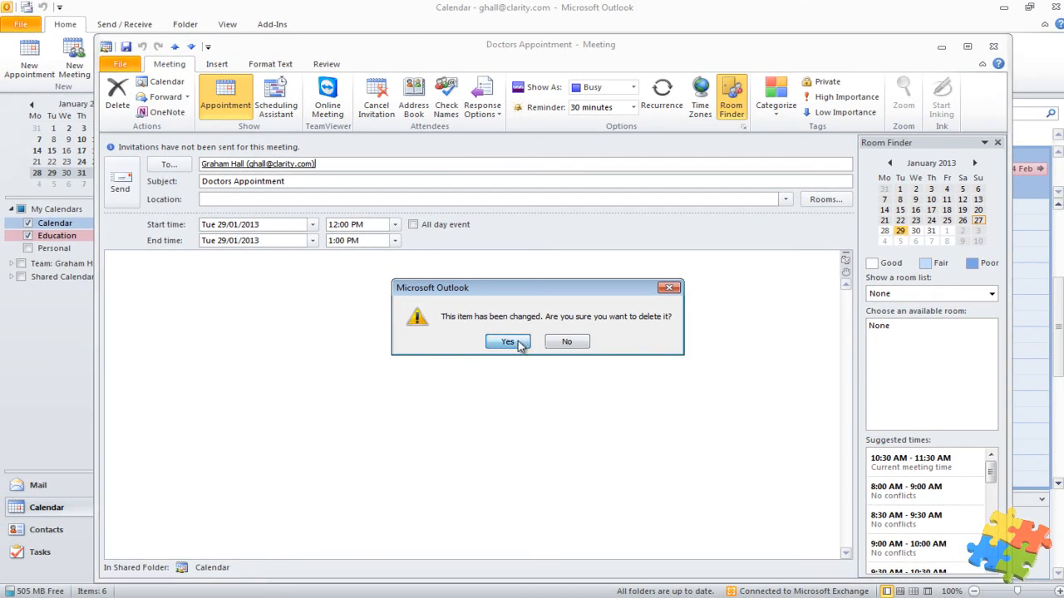
left_click(513, 343)
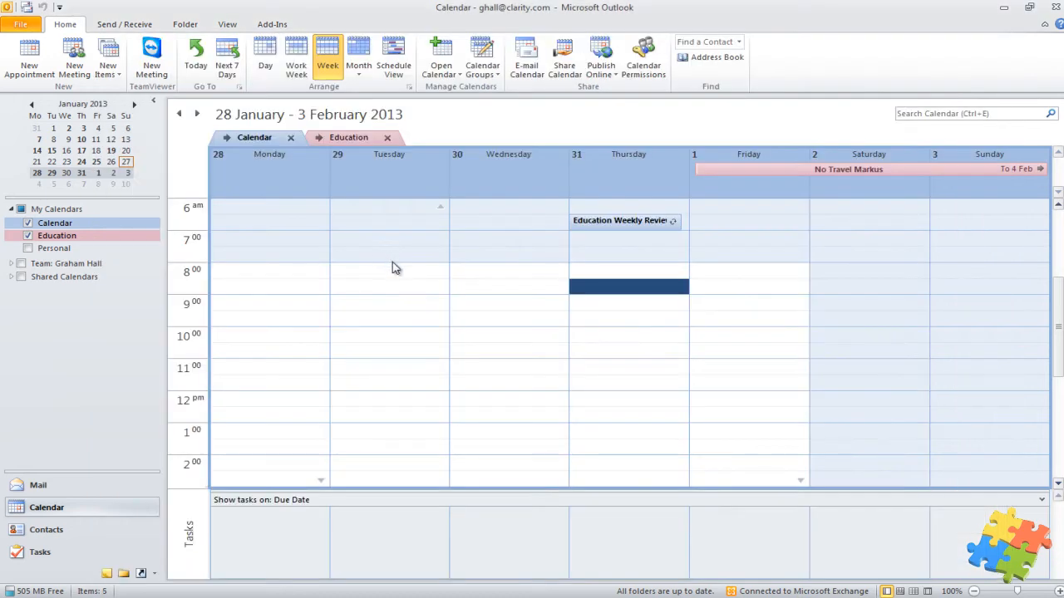
- Show the week of 21 to 27 January 2013 and open the FW: TENOSS Infratel - TOR meeting on Thursday 24
left_click(97, 162)
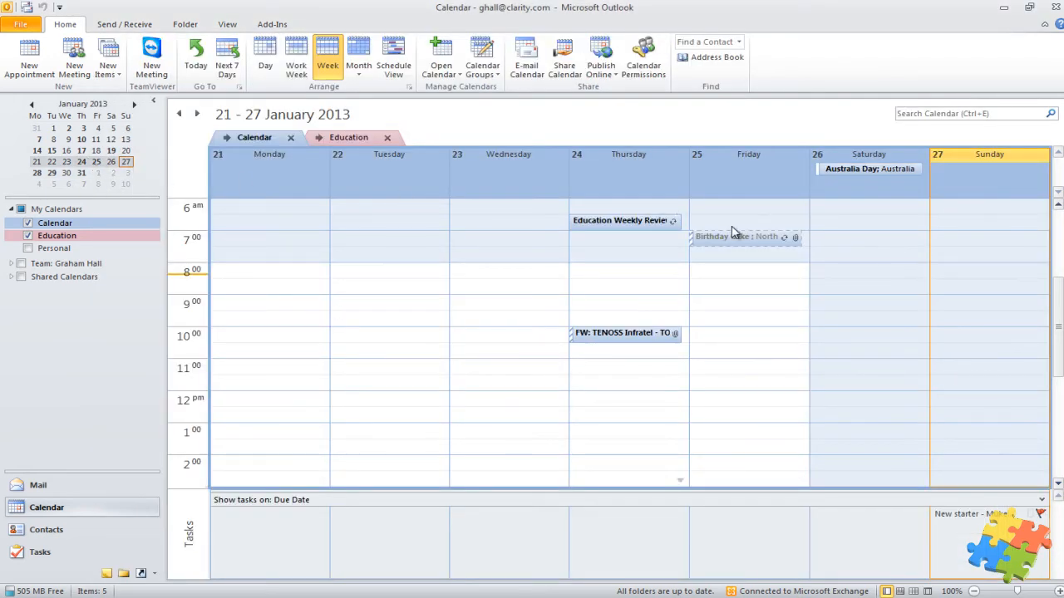
mouse_move(742, 247)
mouse_move(646, 343)
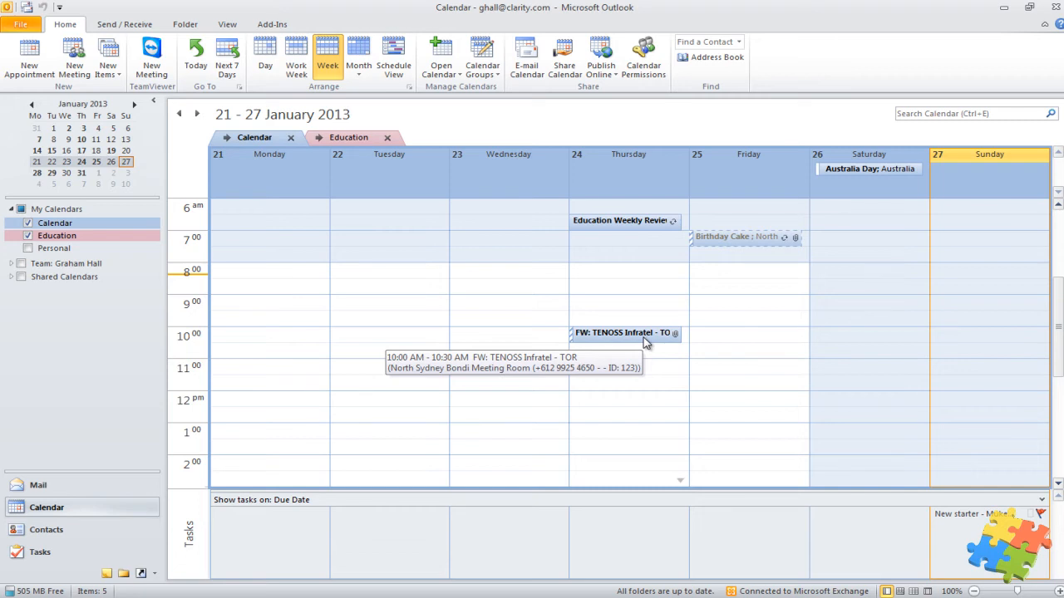
left_click(644, 336)
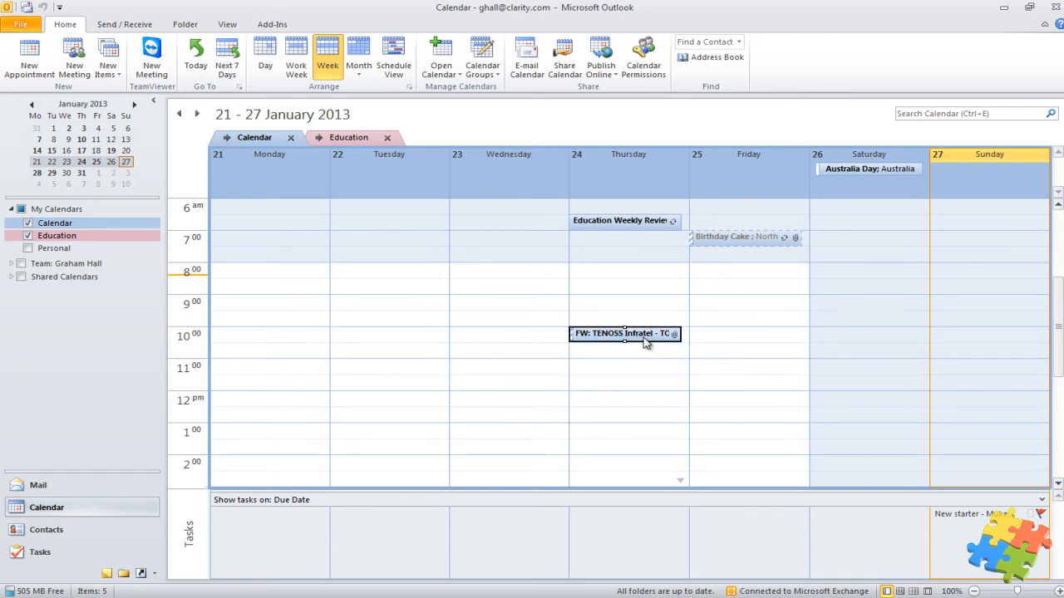
double_click(646, 343)
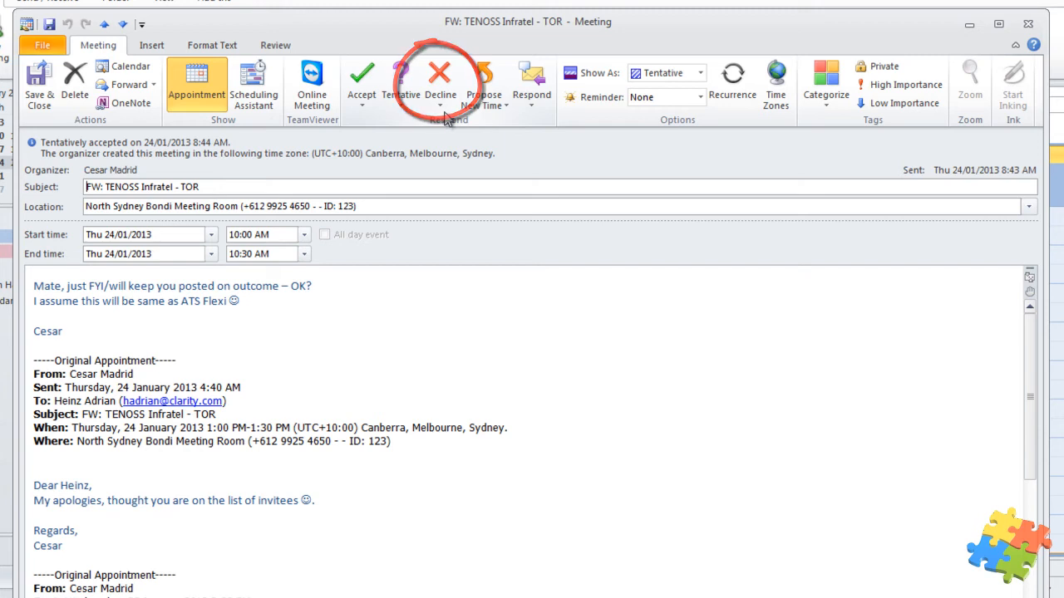
- Accept the FW: TENOSS Infratel - TOR meeting with the option to edit the response before sending
left_click(366, 110)
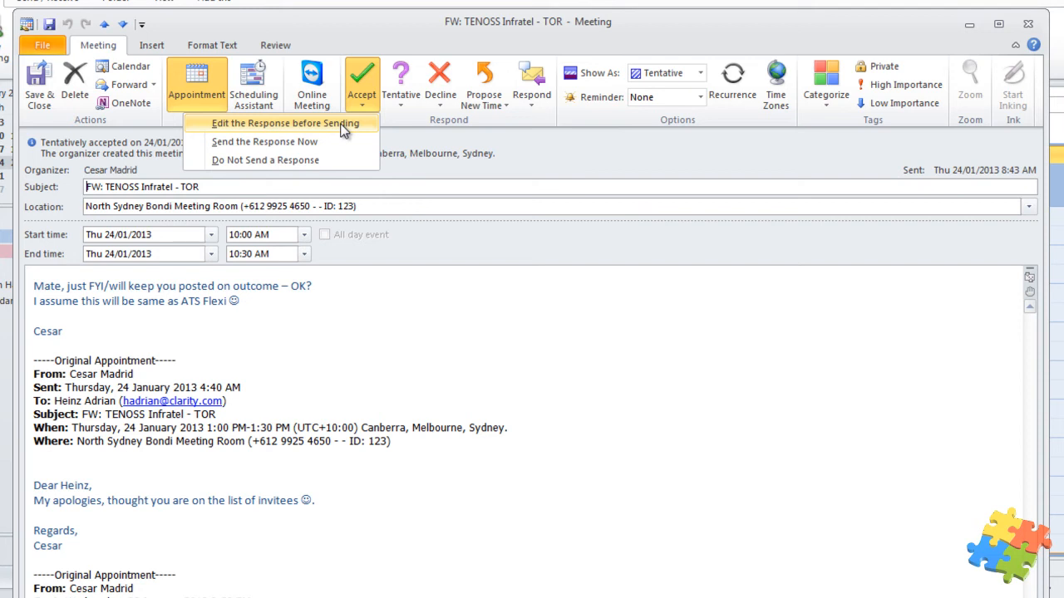
left_click(344, 131)
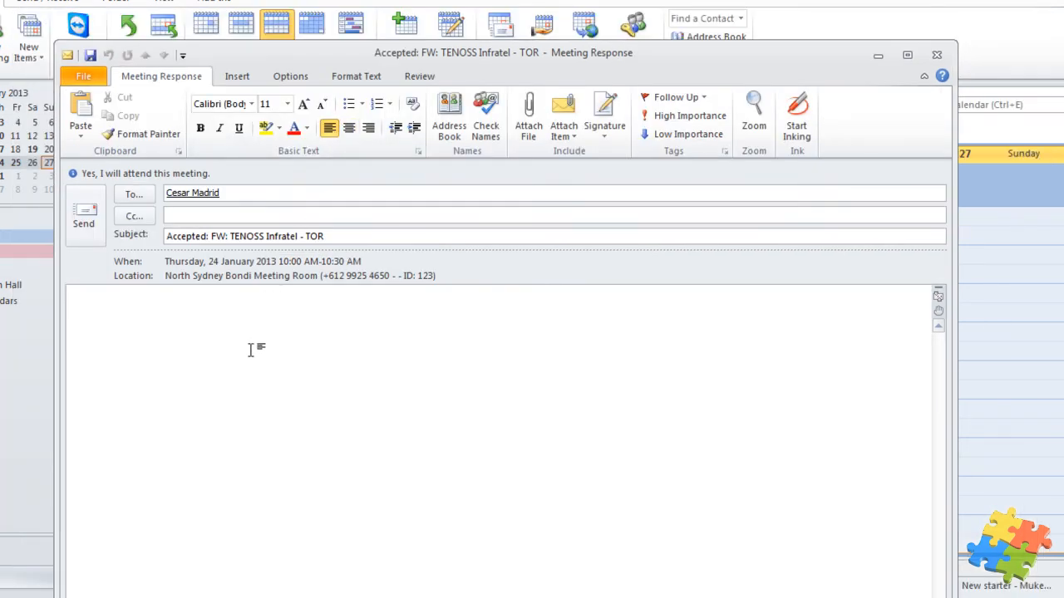
- Write "Yes – but I may be a few minutes late" as the message of the acceptance response
type("yes")
type(" - but I may")
type(" be a fe")
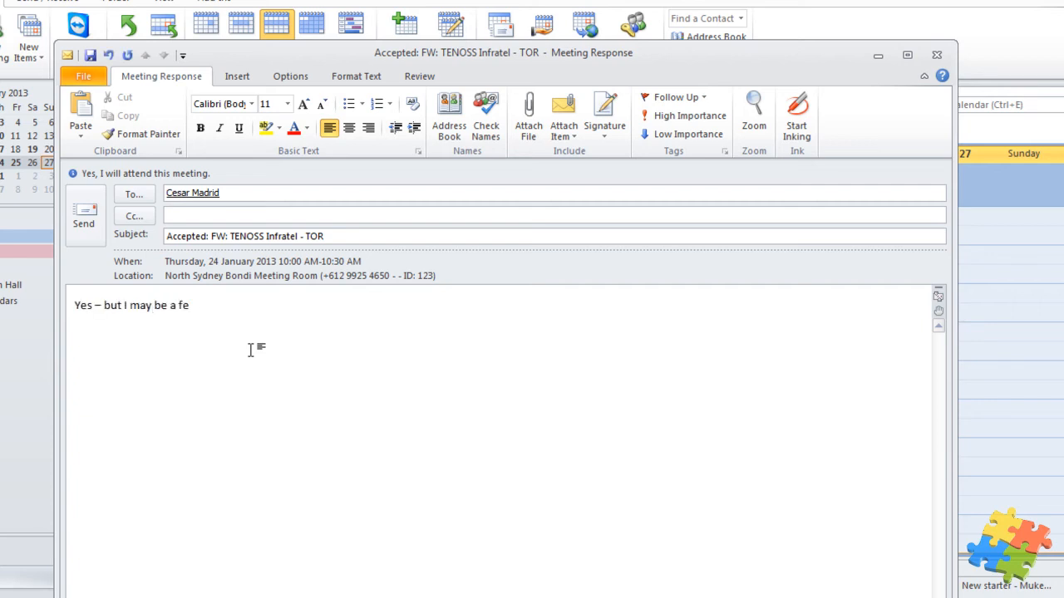
type("w minutes late")
- Close the meeting response without sending it and without saving the changes
left_click(939, 55)
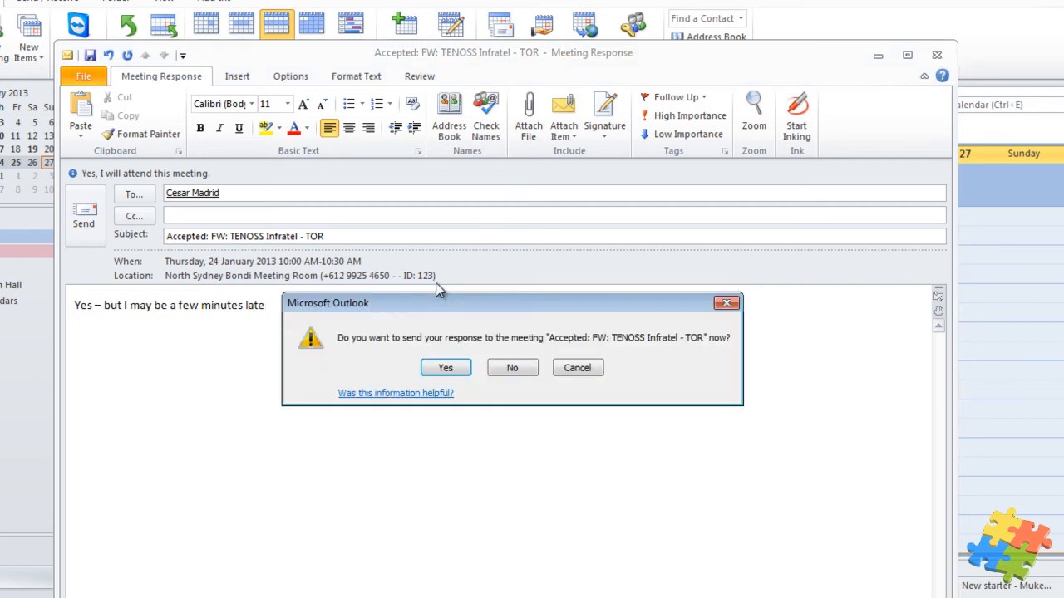
left_click(513, 369)
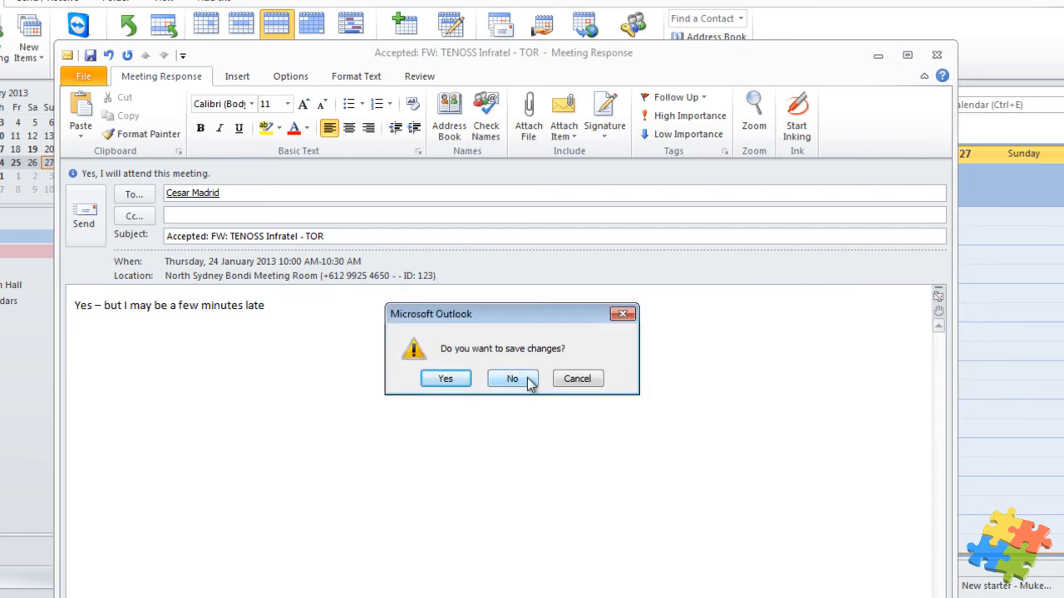
left_click(520, 384)
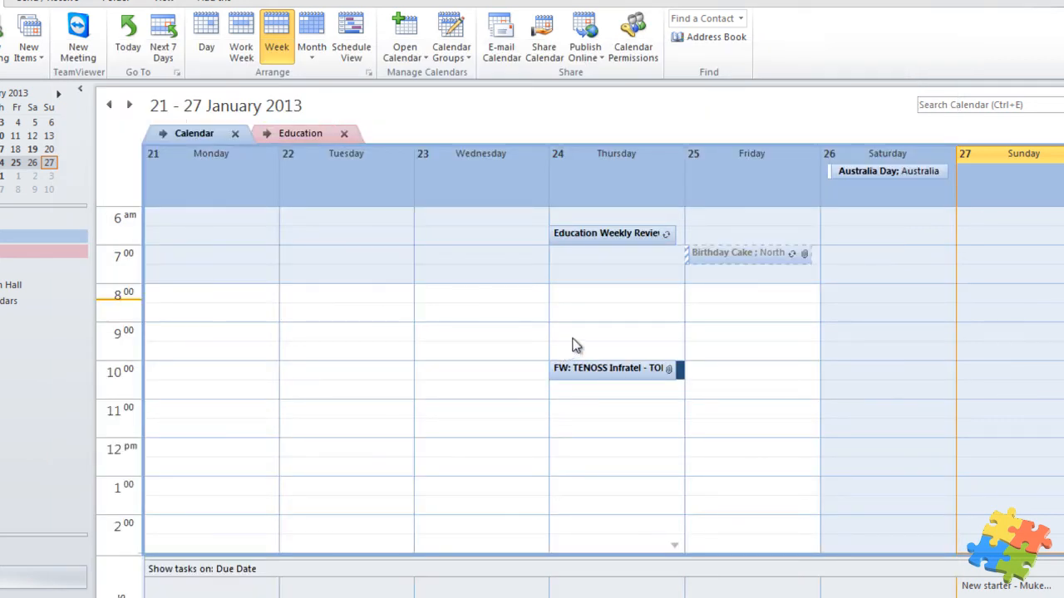
- Reopen the FW: TENOSS Infratel - TOR meeting on Thursday 24 and view the options for proposing a new time
left_click(611, 369)
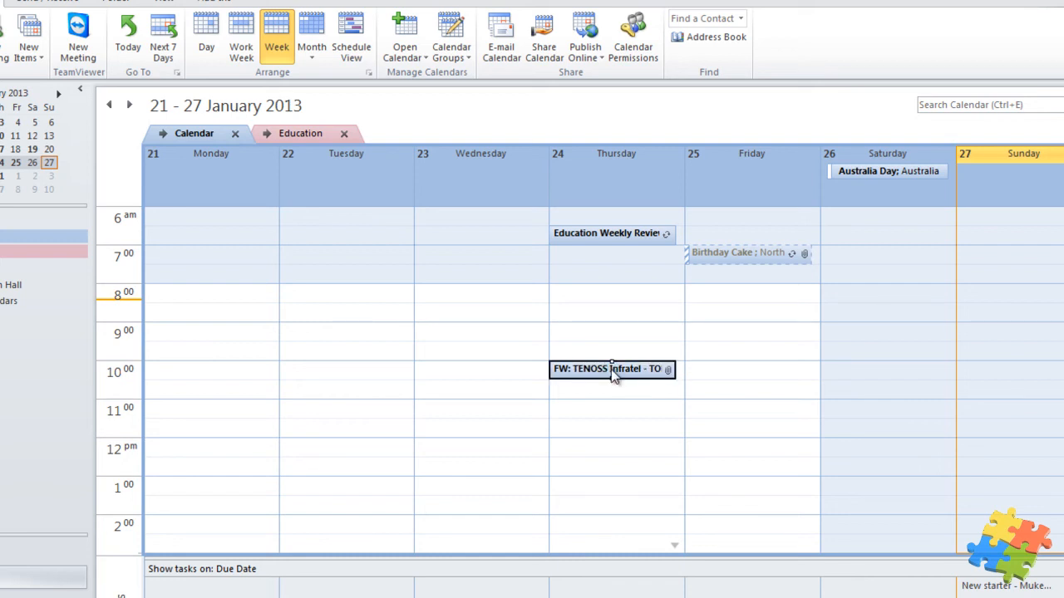
double_click(612, 370)
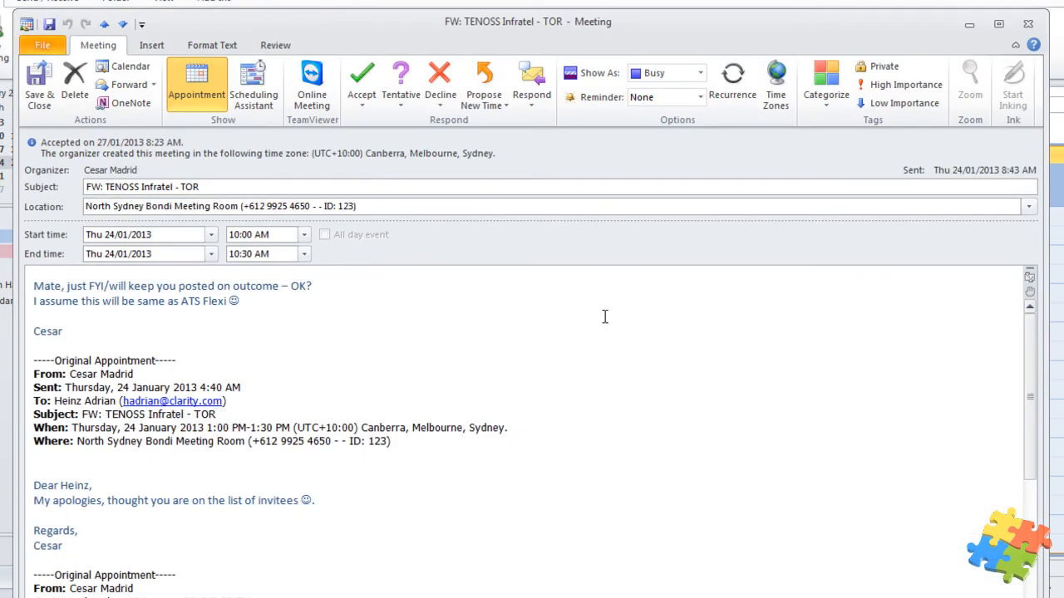
left_click(484, 100)
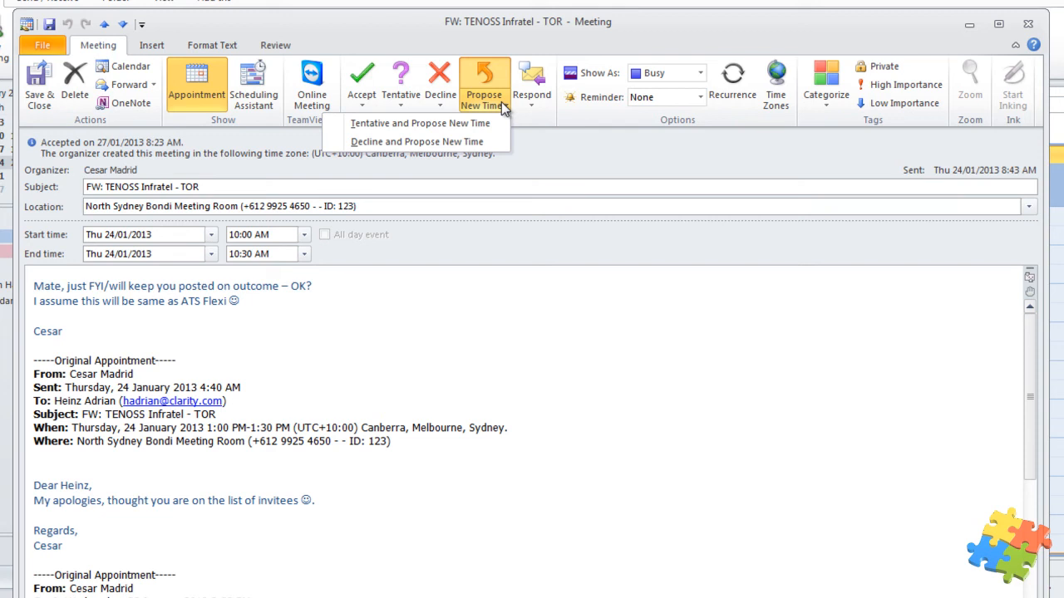
left_click(560, 321)
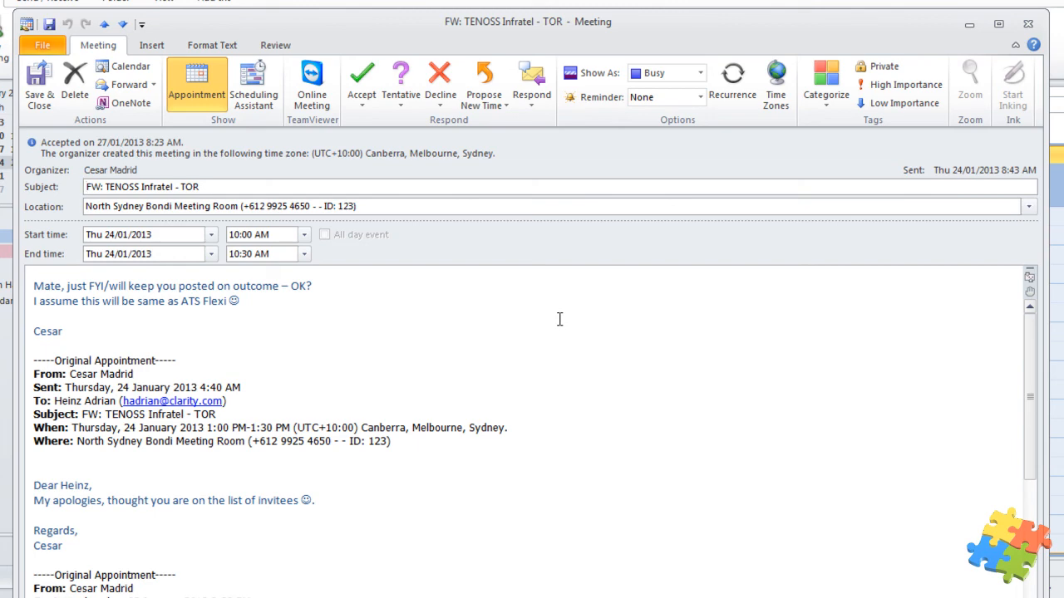
- Check the attendees' availability in the Scheduling Assistant, and return to the meeting's appointment details
left_click(262, 89)
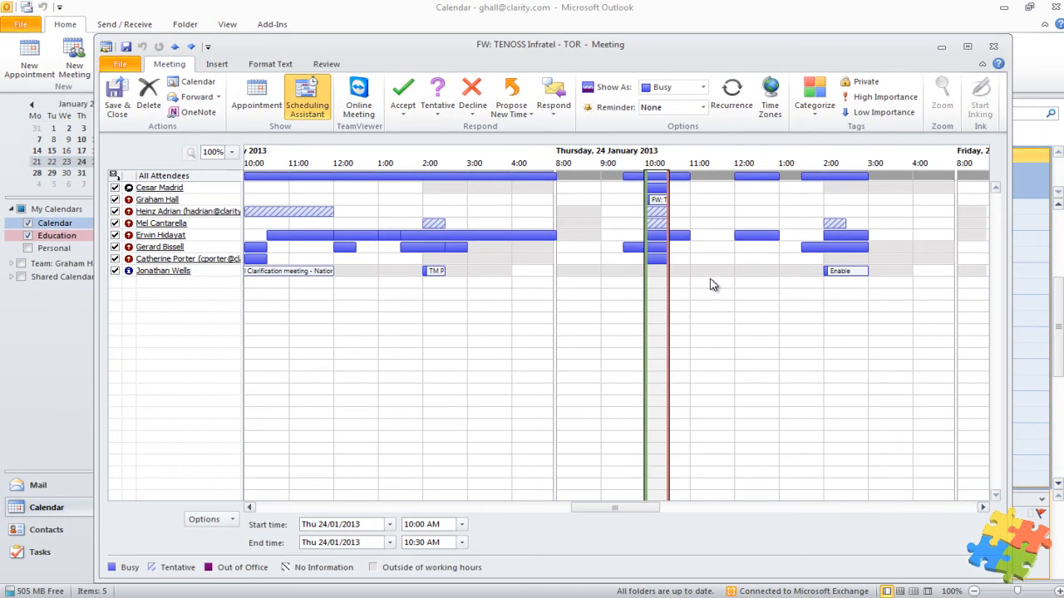
left_click(256, 95)
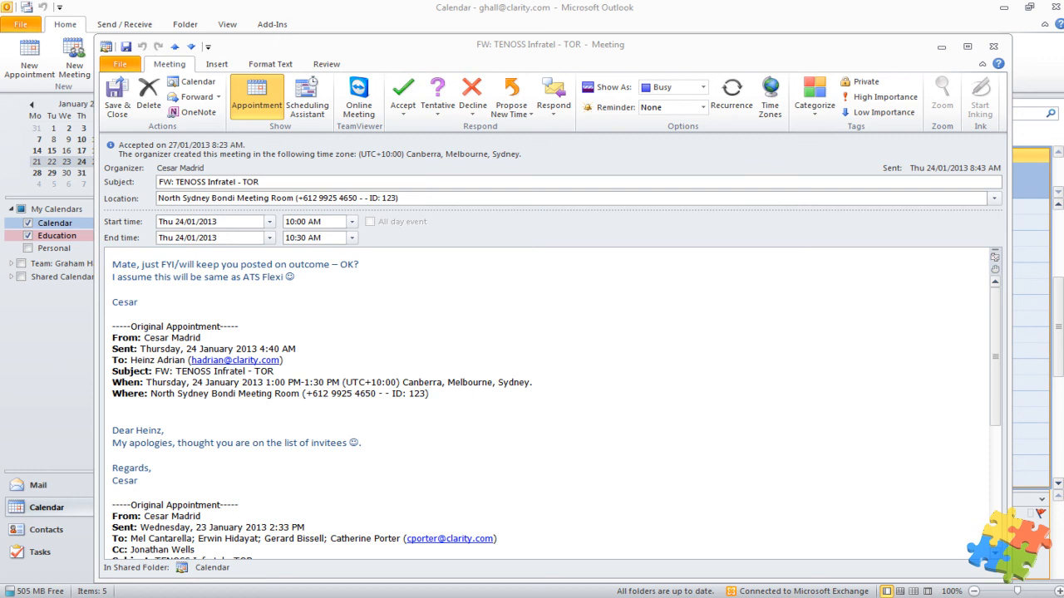